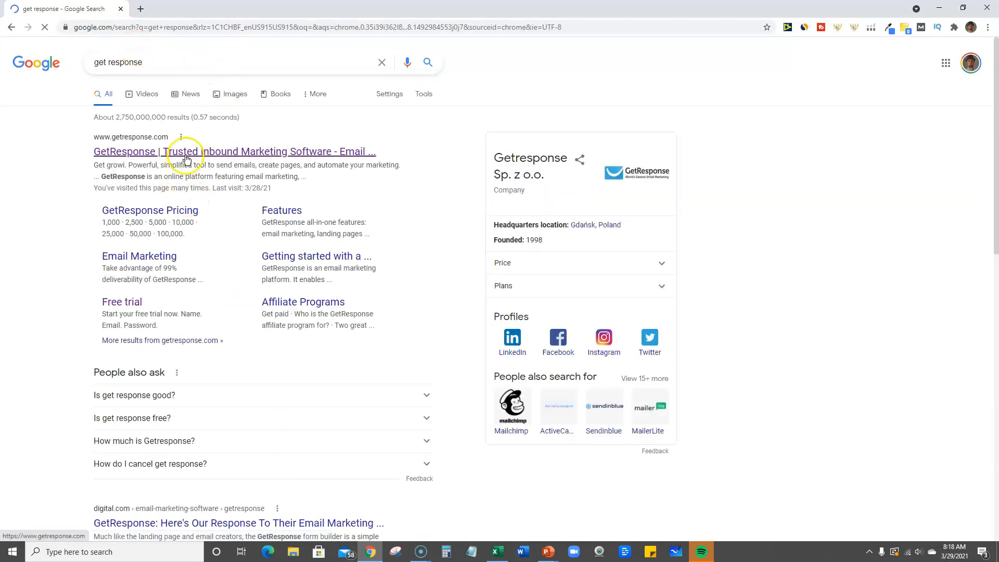
Open the GetResponse website from the search results and go to its free trial sign-up page
left_click(188, 152)
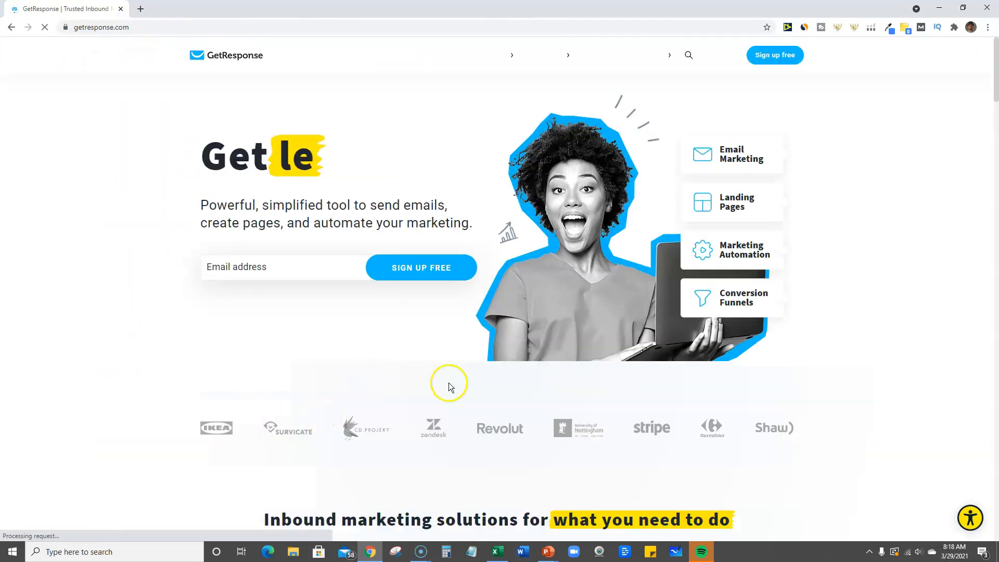
left_click(779, 56)
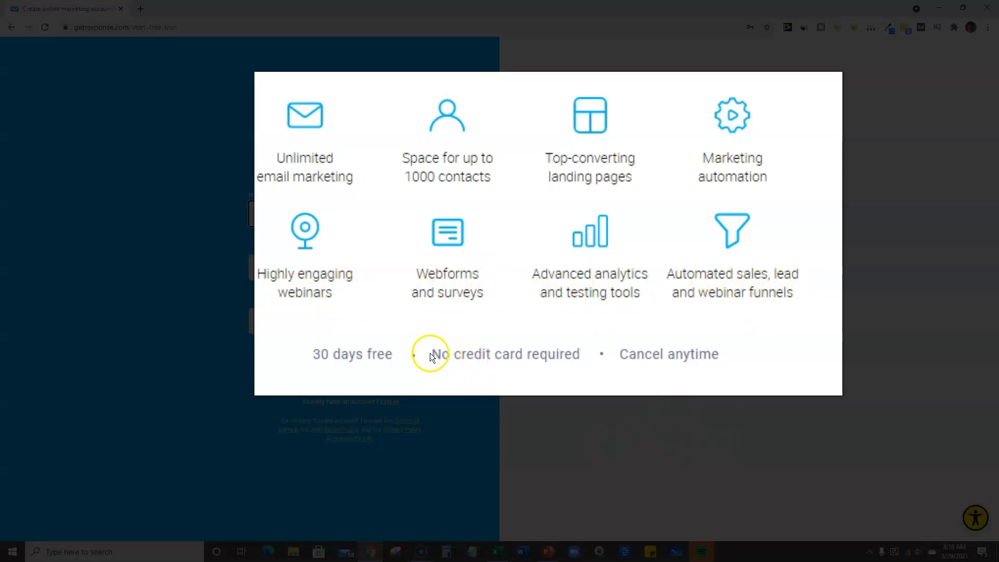
mouse_move(305, 352)
left_mouse_down()
mouse_move(341, 355)
mouse_move(321, 359)
left_mouse_up()
left_click(491, 367)
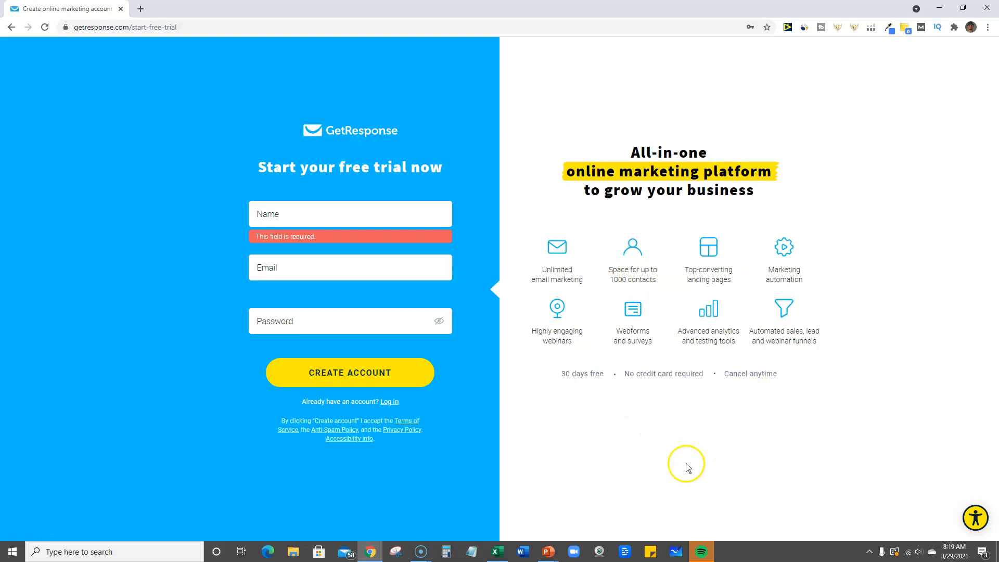
Open the GetResponse account dashboard in a new browser tab
left_click(141, 9)
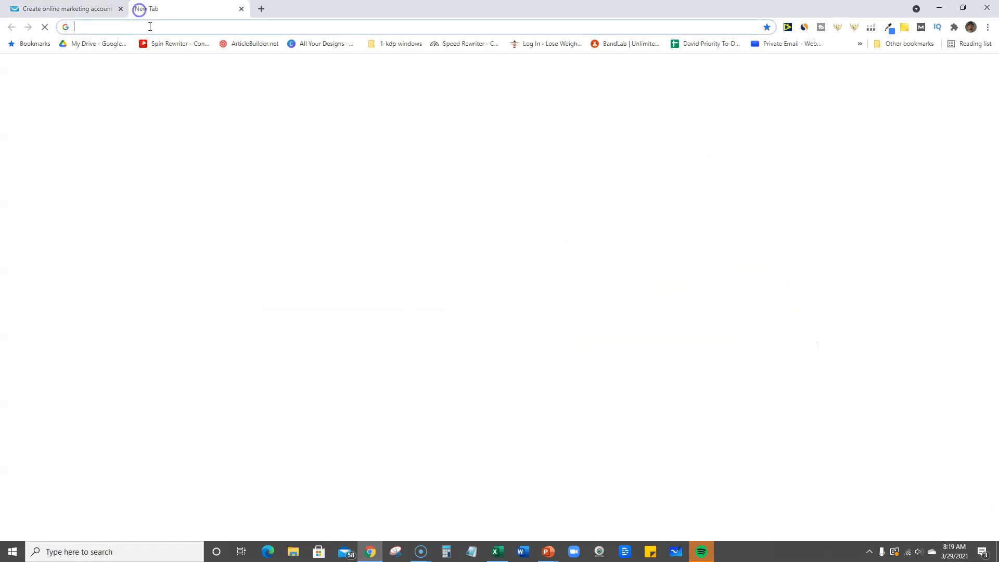
type("getresponse")
key("Return")
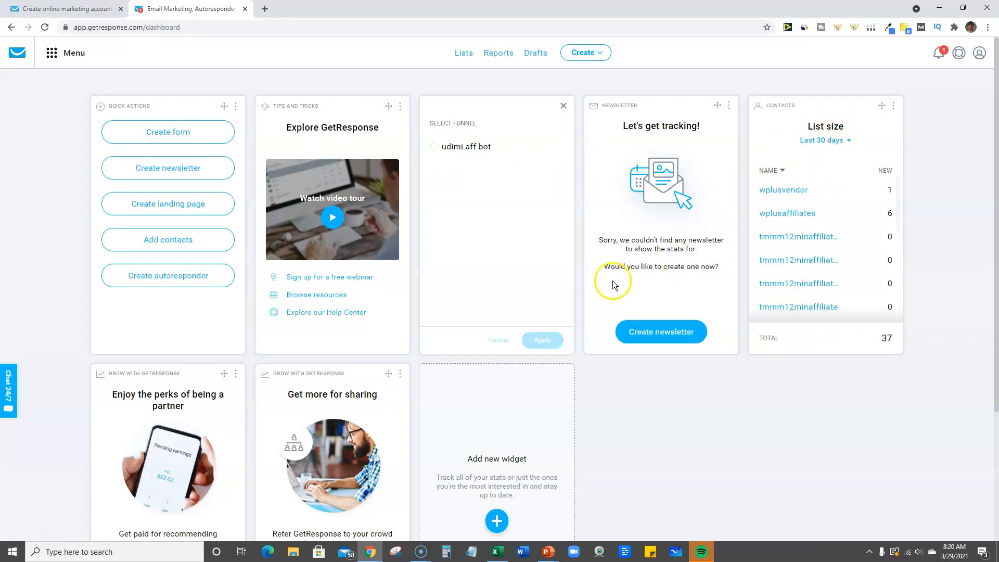
Look over the dashboard's widgets, including the quick actions widget
scroll(572, 266, "down", 1)
scroll(583, 312, "down", 3)
scroll(603, 353, "up", 4)
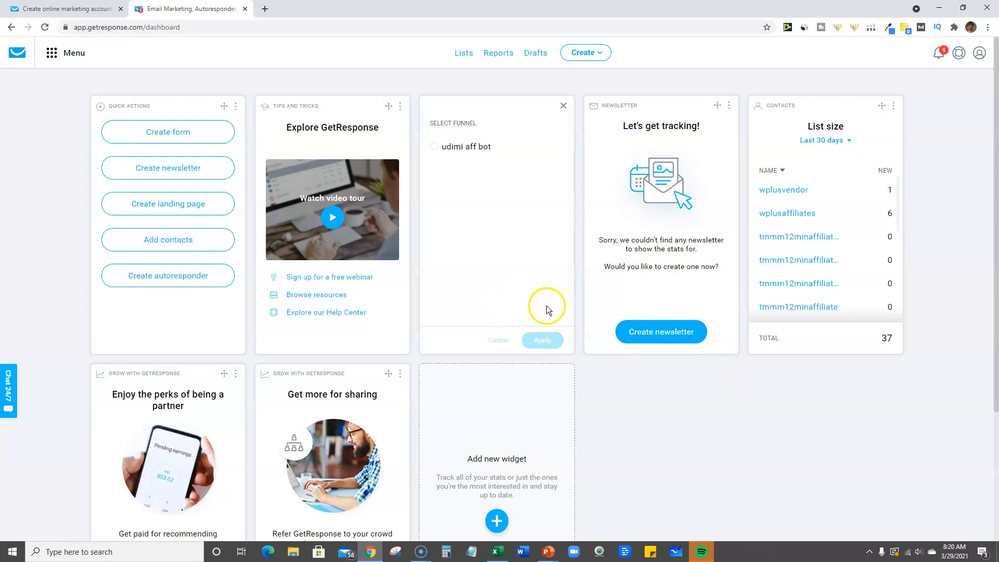
left_click(235, 106)
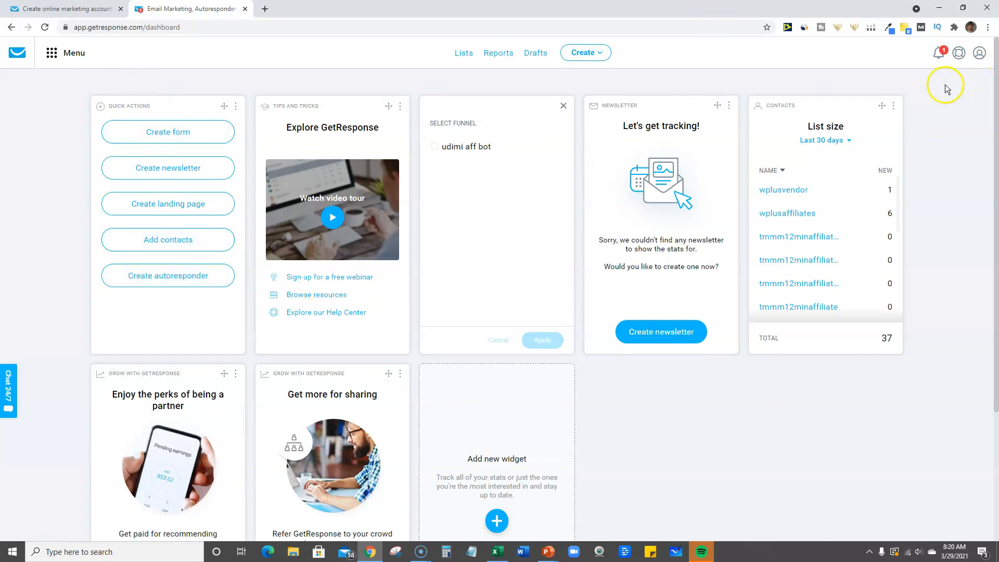
Check the account options and the current plan, and close the account overview
left_click(980, 59)
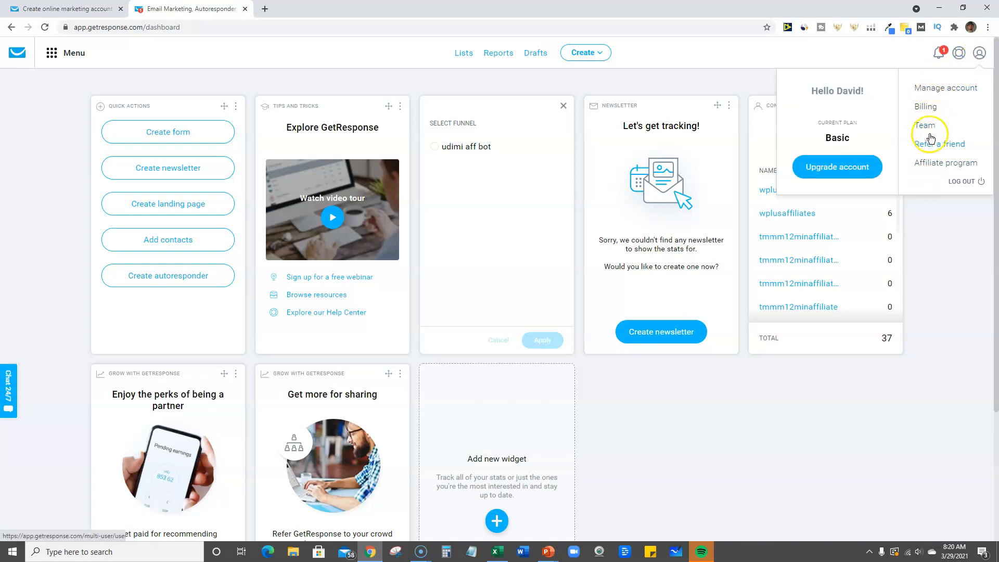
left_click(929, 241)
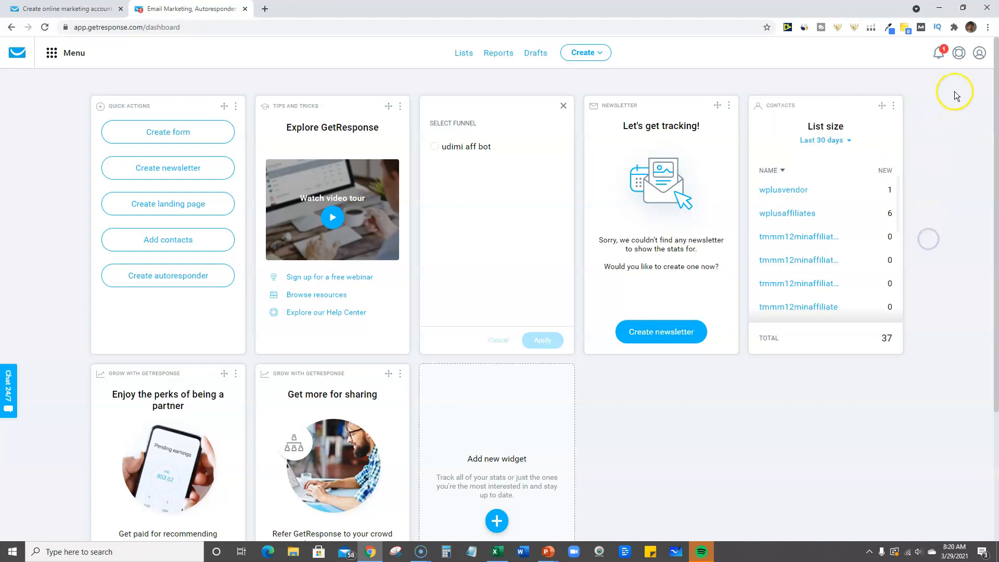
left_click(979, 52)
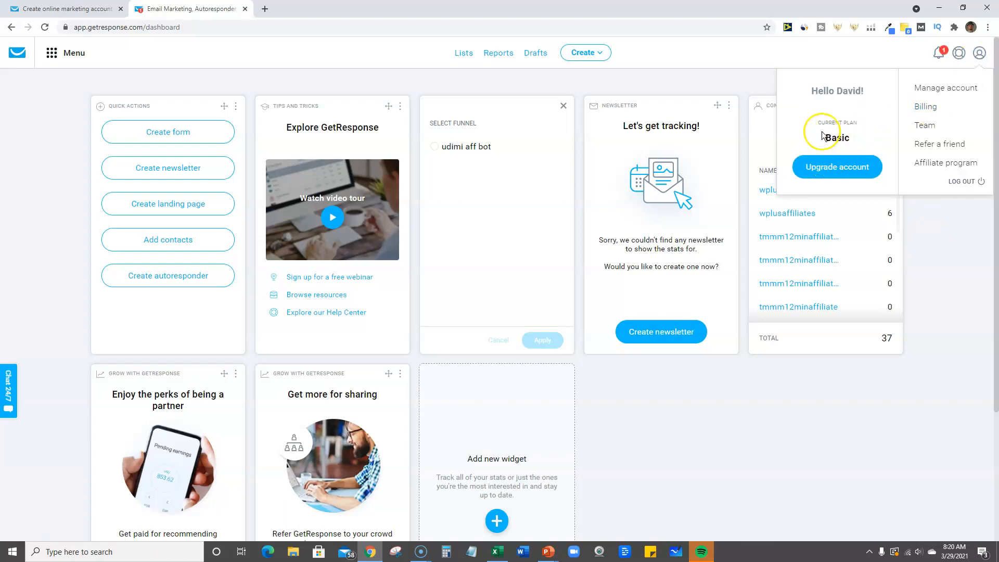
left_click(946, 235)
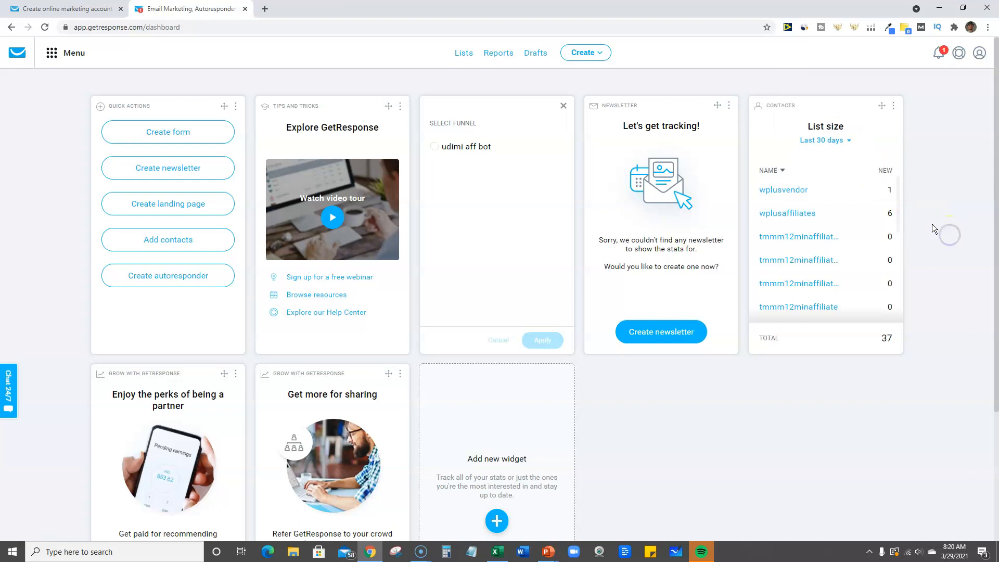
left_click(916, 198)
left_click(956, 176)
Review the notifications, the help options, and the available communication and growth tools
left_click(939, 52)
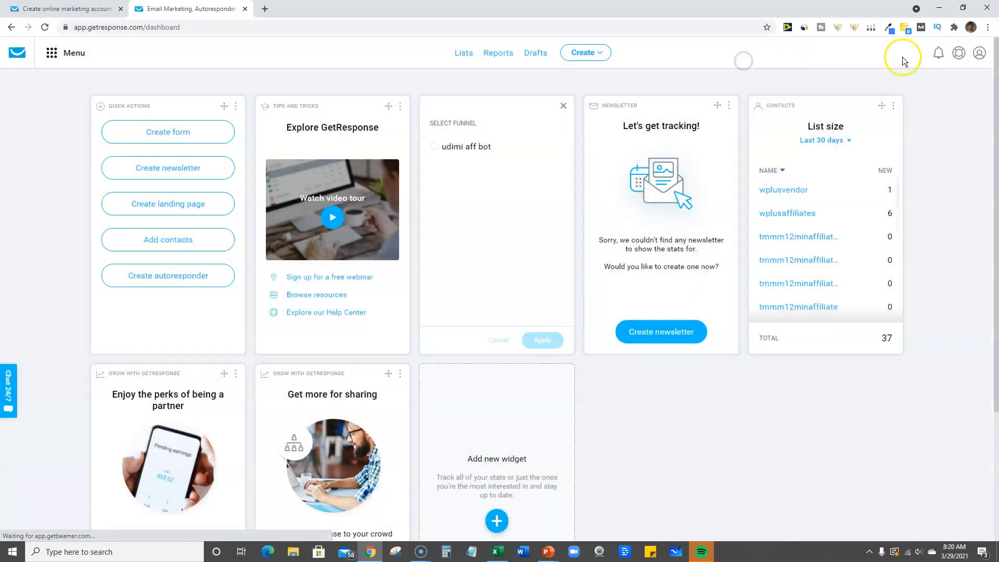
left_click(959, 52)
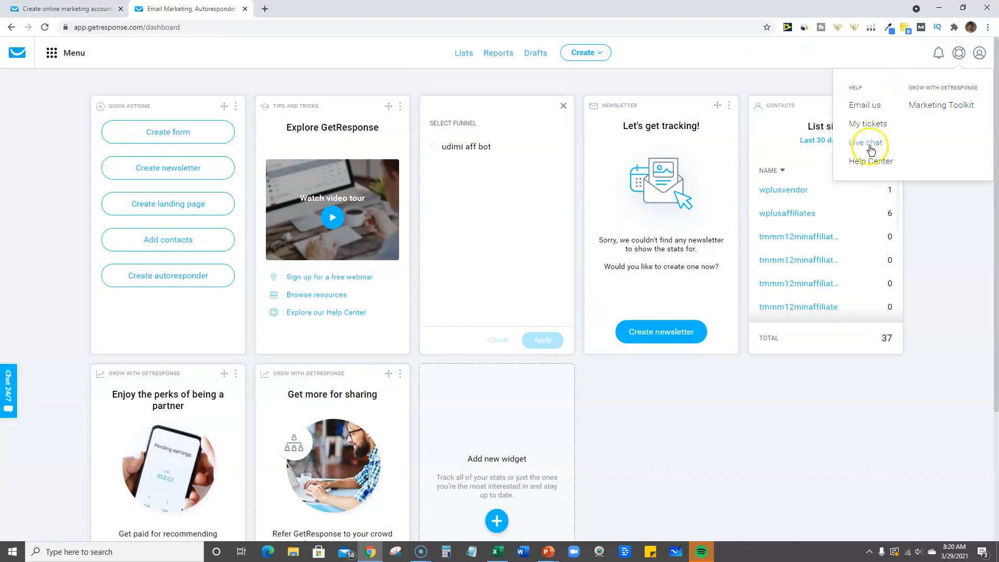
left_click(960, 235)
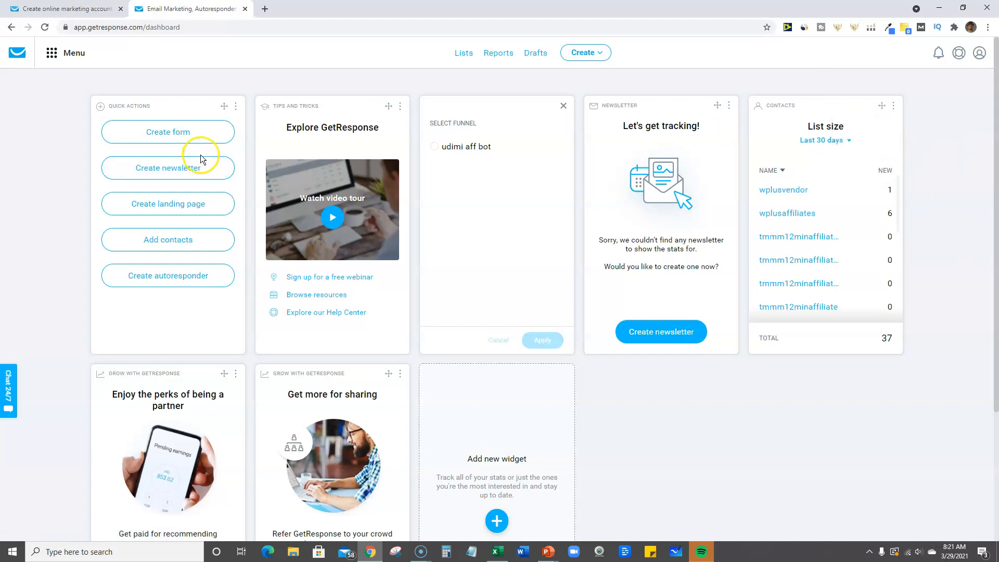
left_click(202, 139)
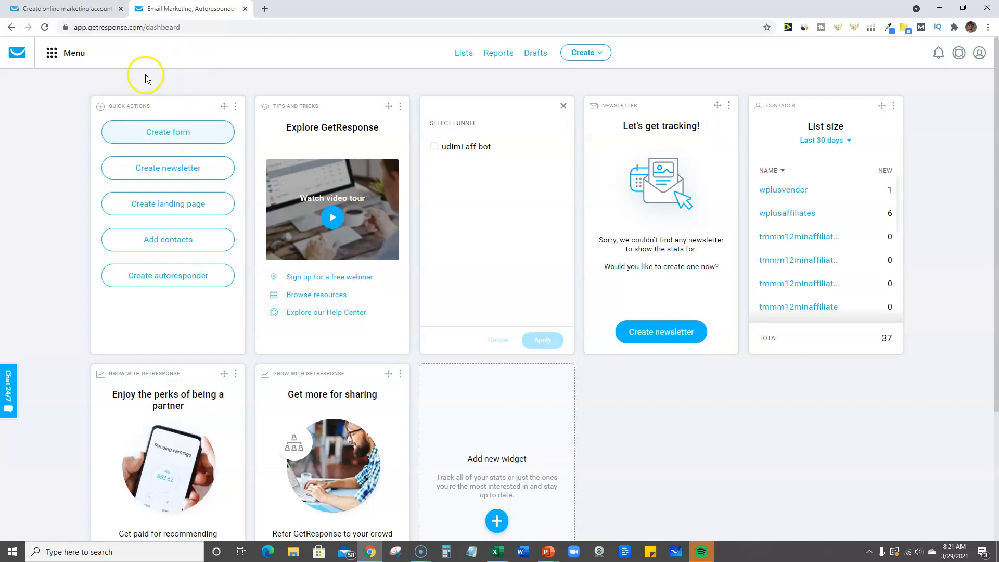
left_click(52, 55)
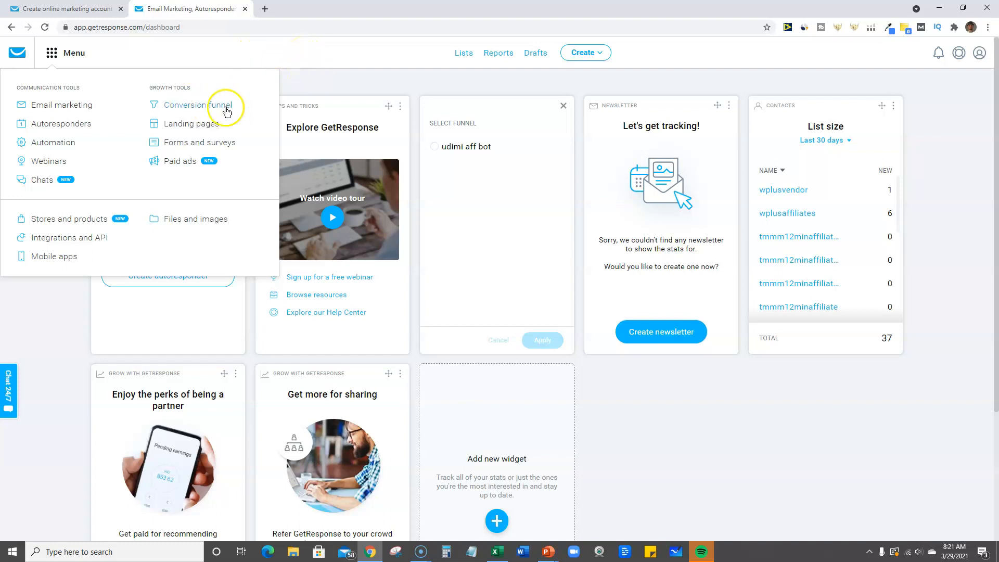
Go to the contact lists and try to create a new list named testlist
left_click(464, 53)
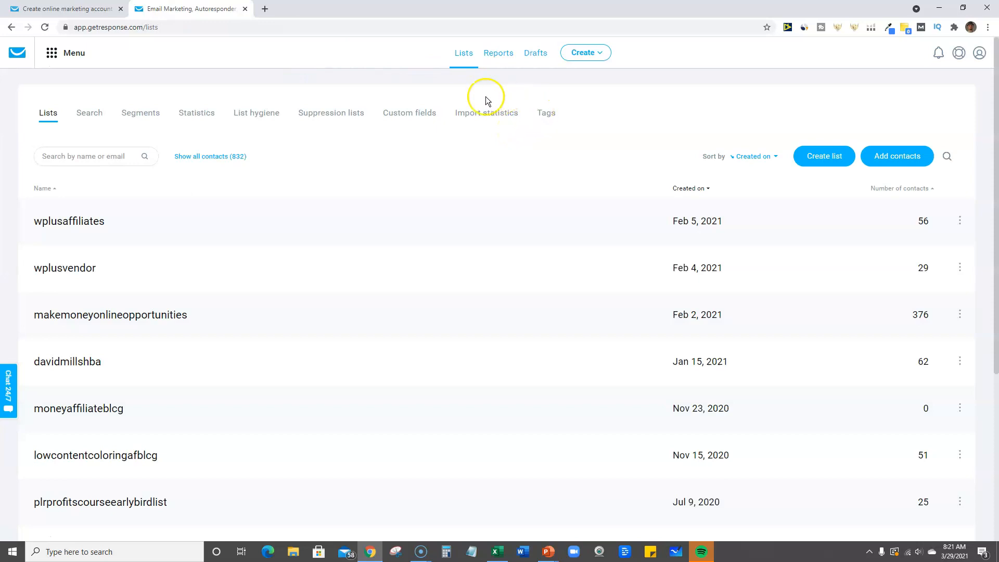
left_click(834, 157)
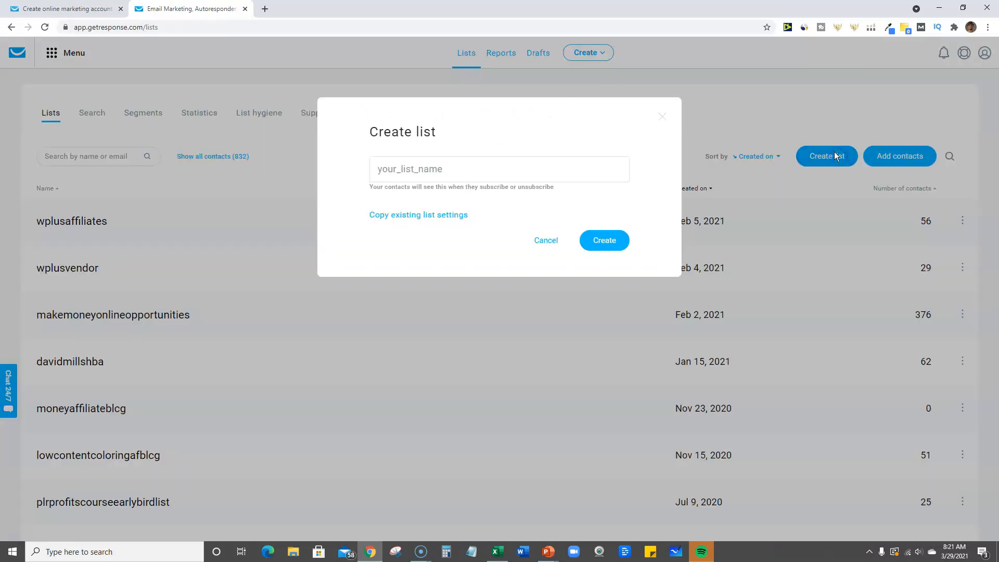
left_click(453, 165)
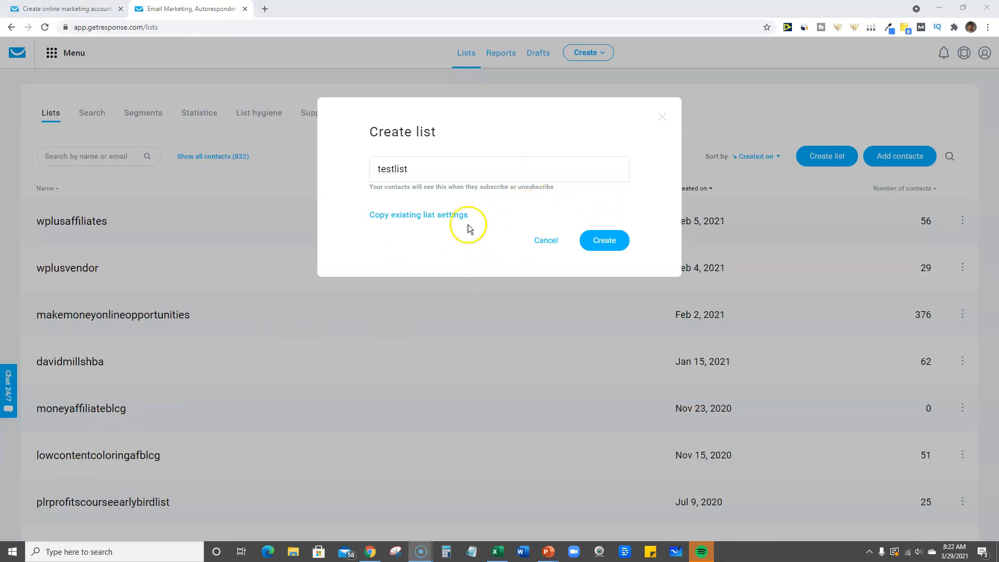
left_click(611, 252)
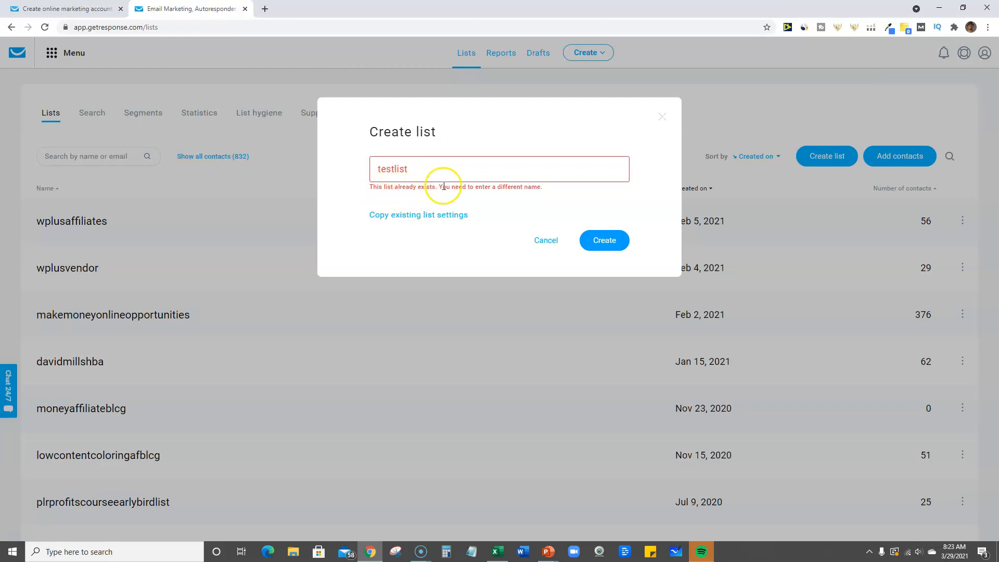
Change the new list's name to testlist32921 and create the list
left_click(412, 169)
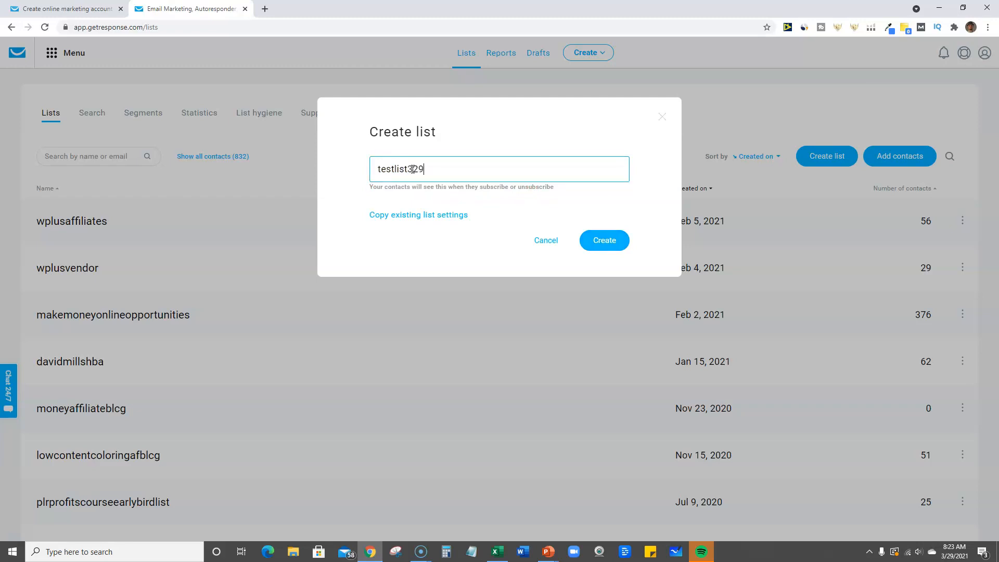
left_click(594, 240)
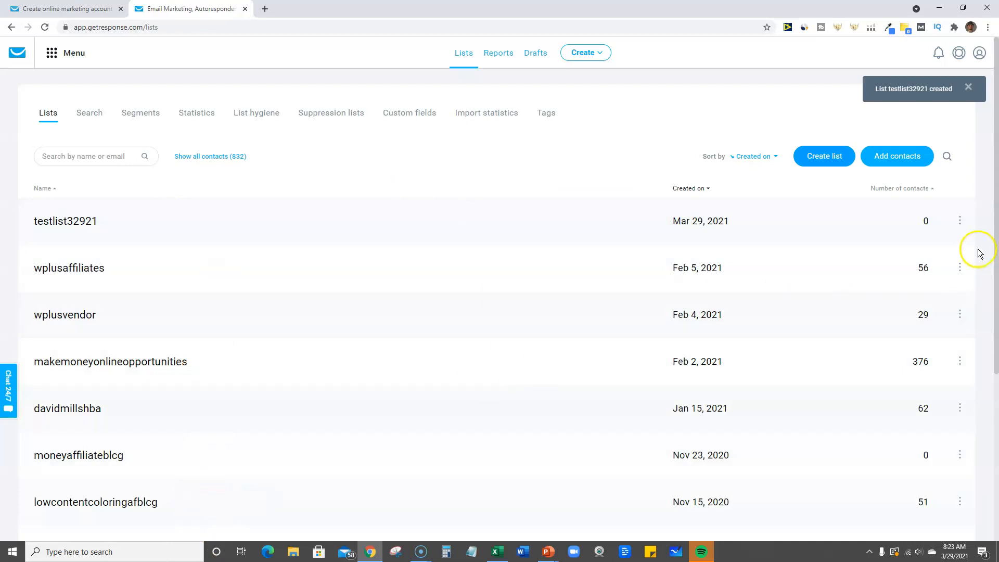
scroll(940, 329, "down", 5)
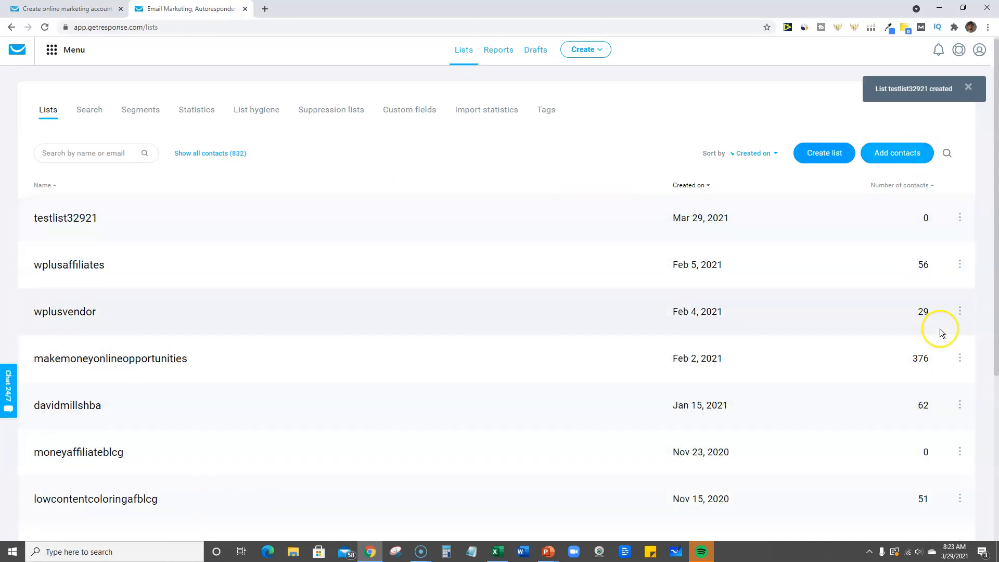
scroll(943, 281, "up", 5)
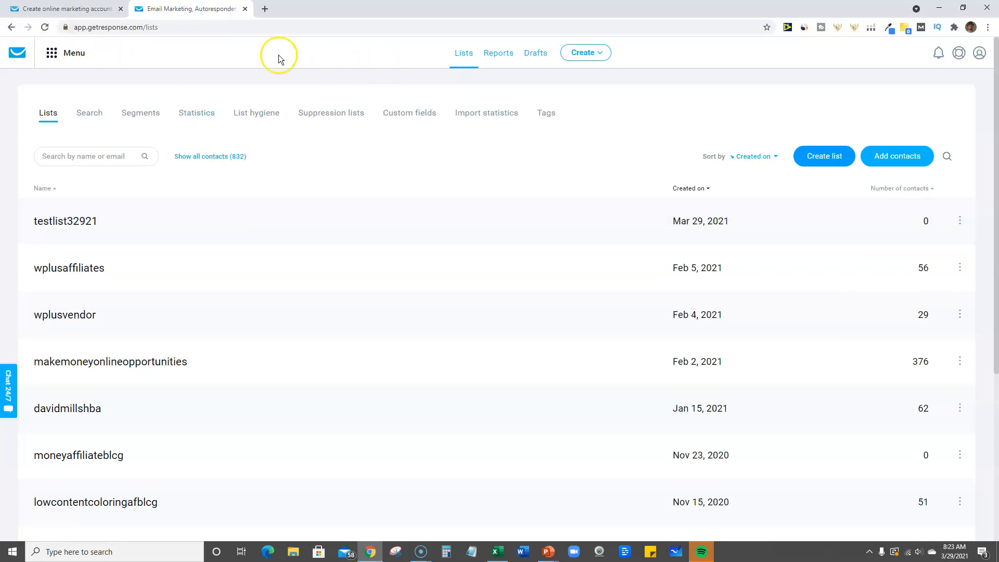
Start a new autoresponder from the autoresponder overview, using the older version of the email creator
left_click(52, 55)
left_click(65, 123)
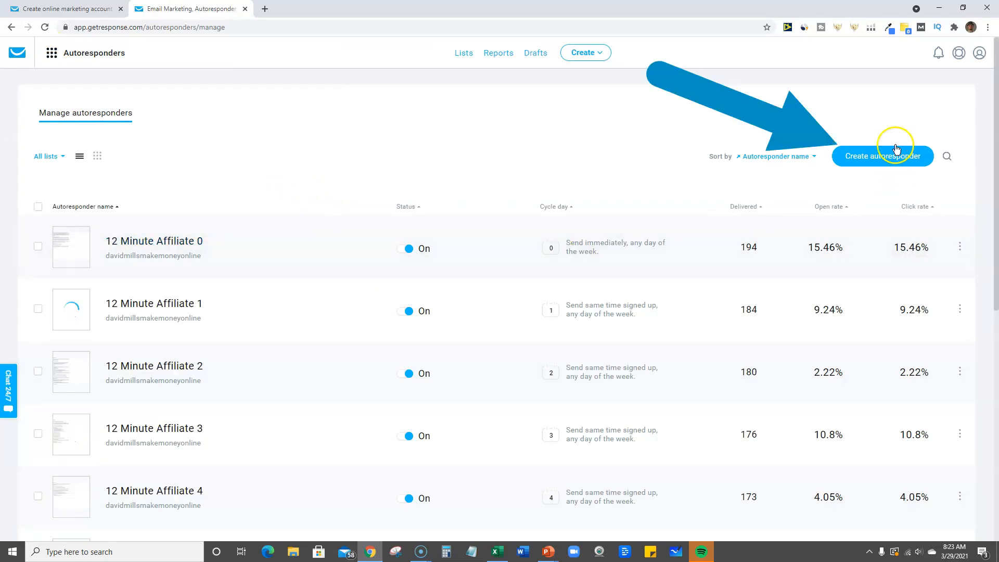
left_click(875, 161)
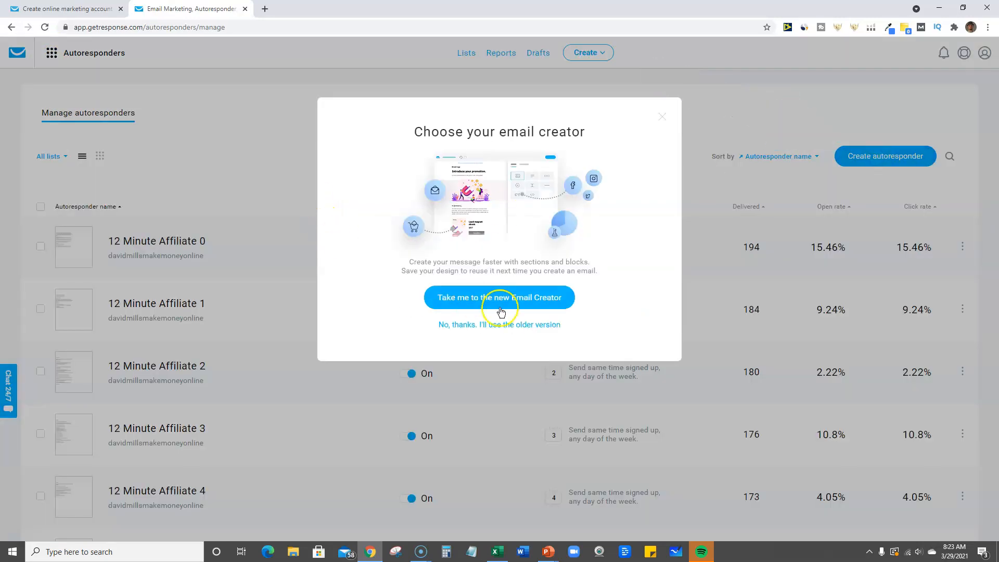
left_click(503, 325)
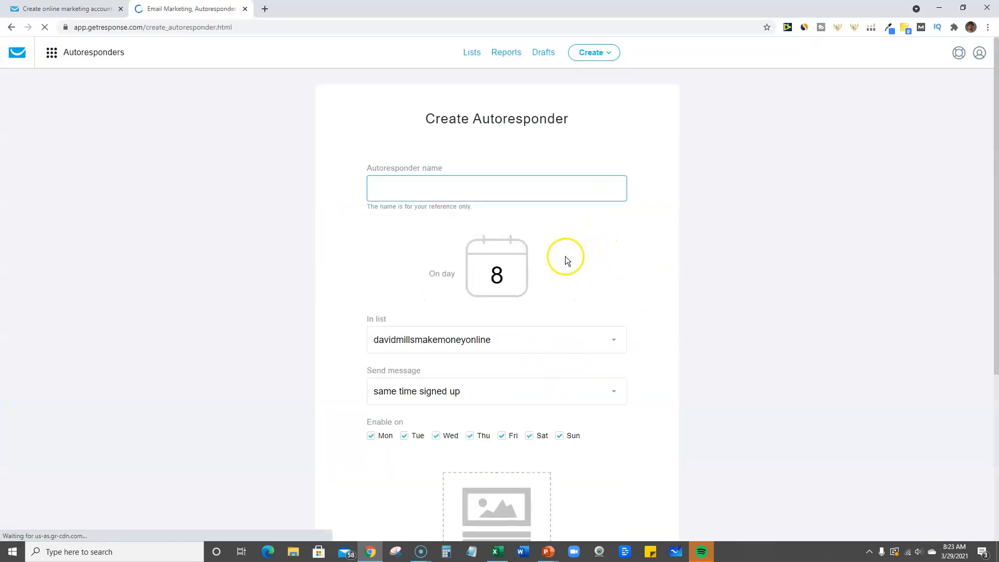
Name the autoresponder testlist32921 and set its send day to 0
left_click(438, 188)
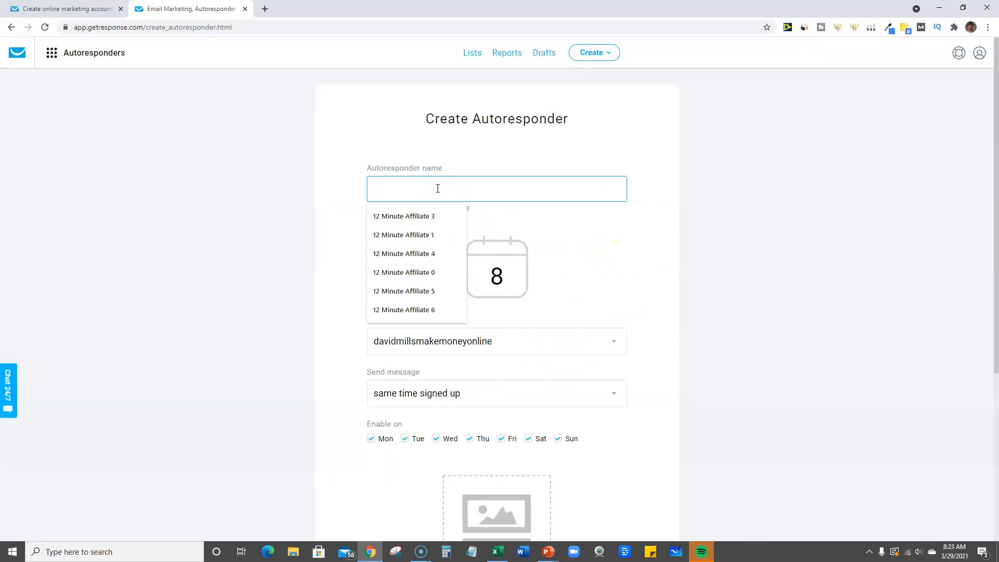
type("testlist32921")
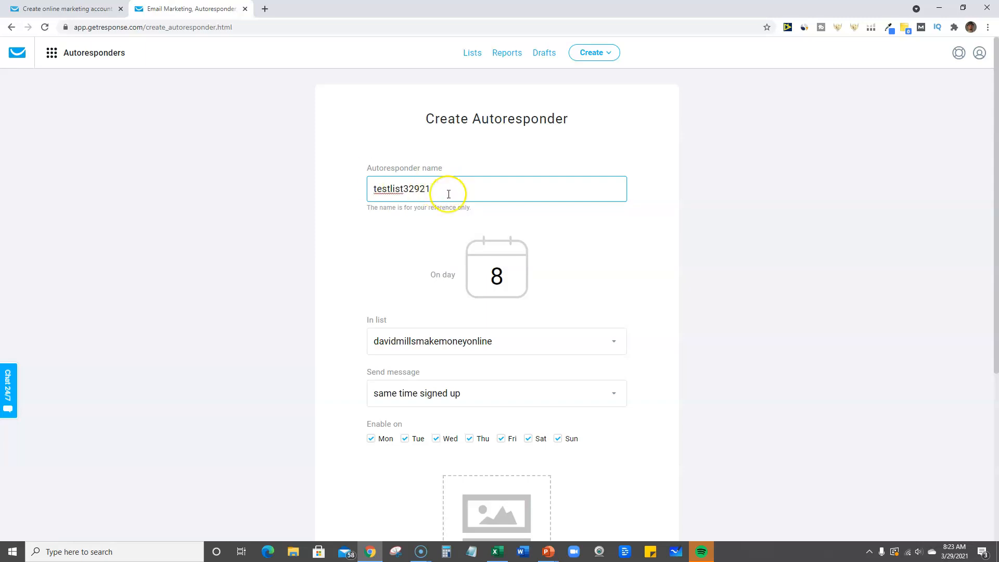
double_click(477, 277)
type("0")
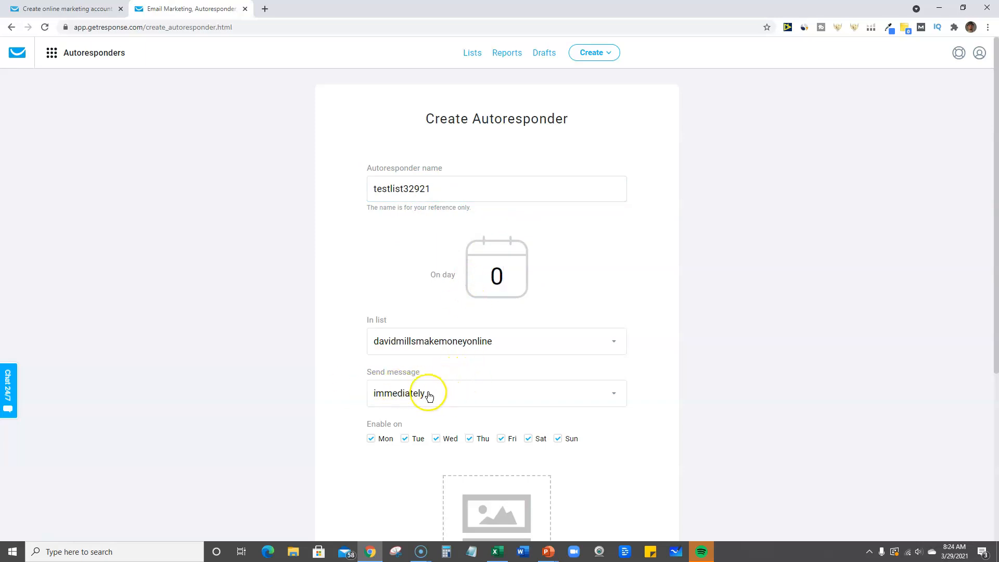
Try 1 as the autoresponder's send day, and set it back to 0
left_click(495, 280)
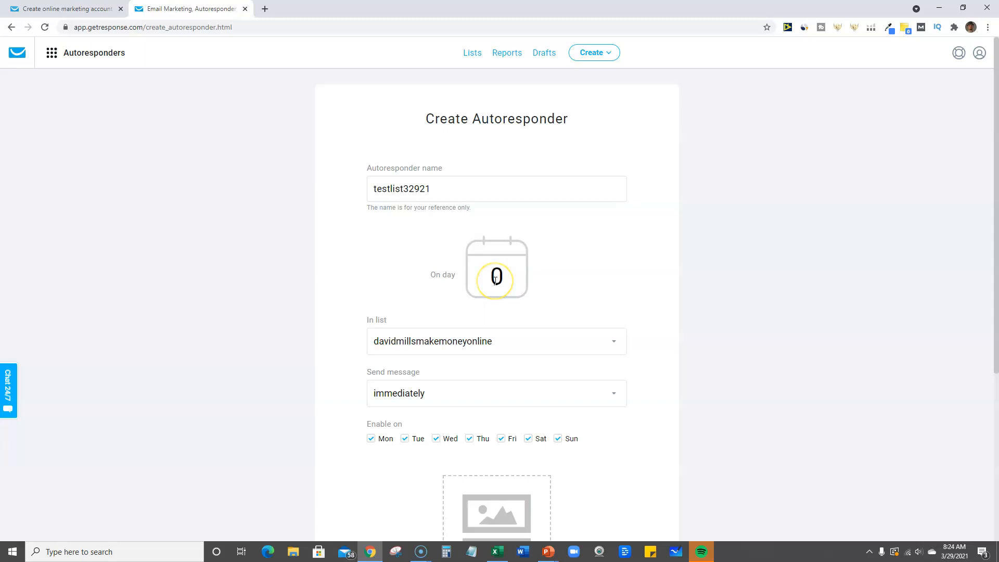
key("BackSpace")
type("1")
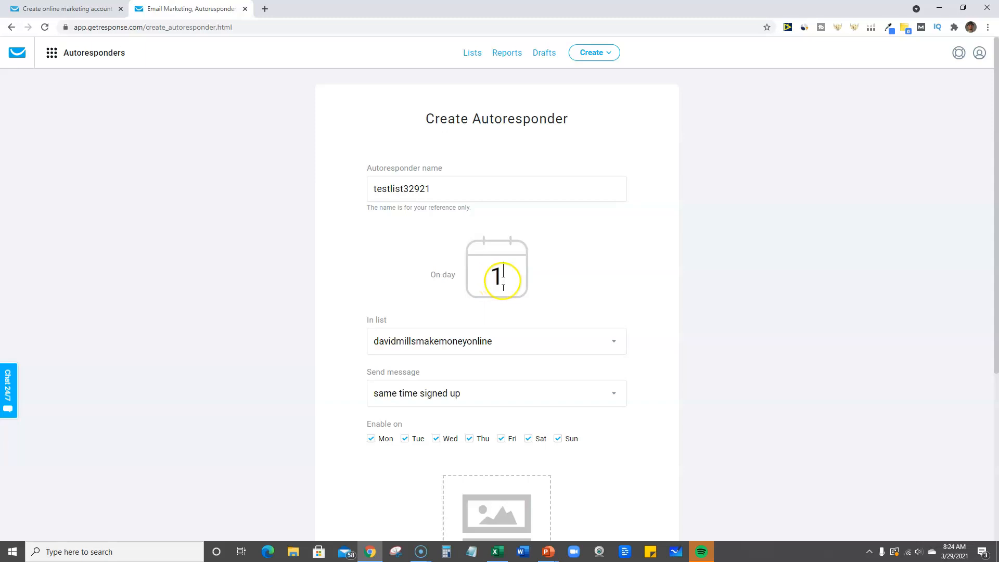
type("0")
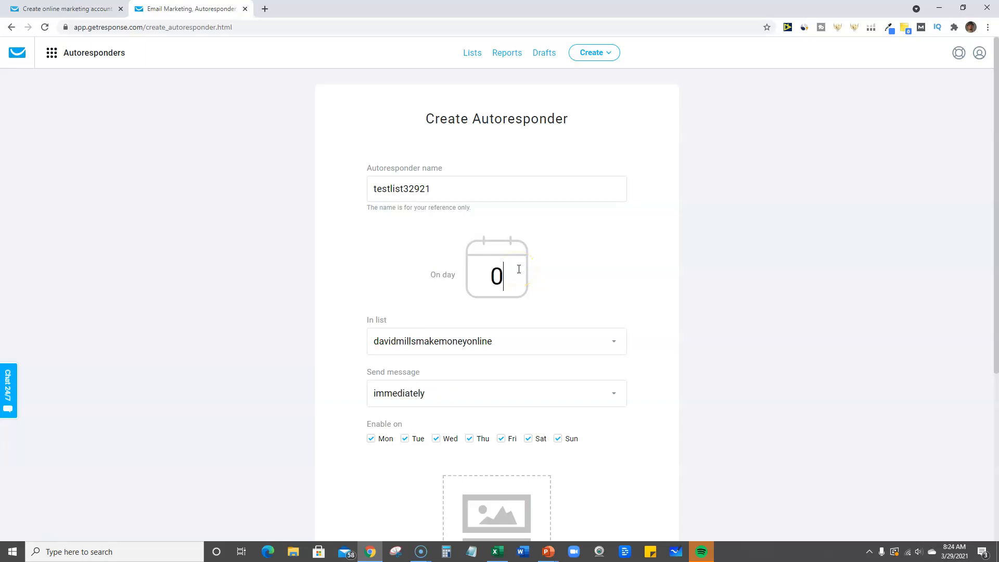
Assign the autoresponder to the testlist32921 contact list
left_click(543, 341)
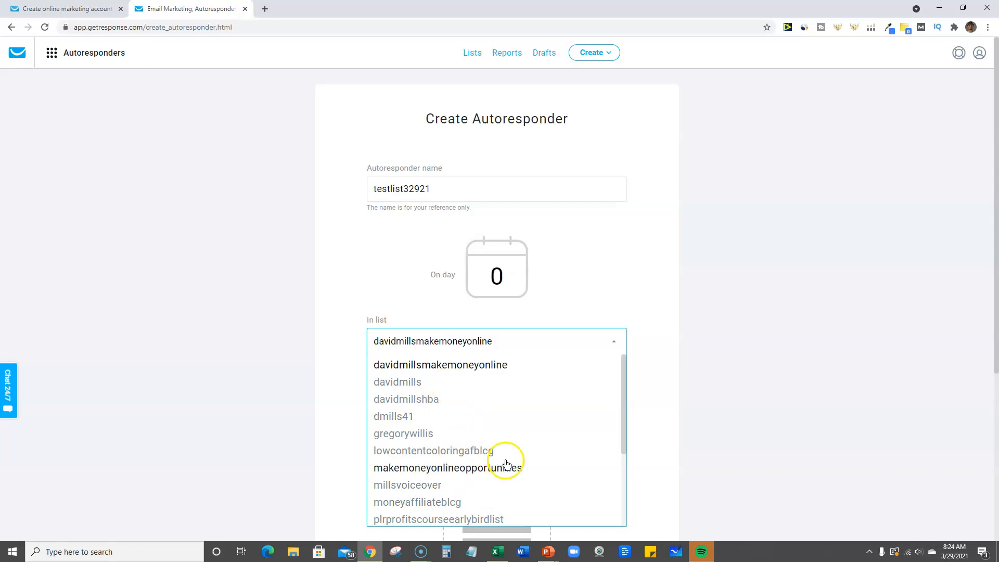
scroll(500, 458, "down", 2)
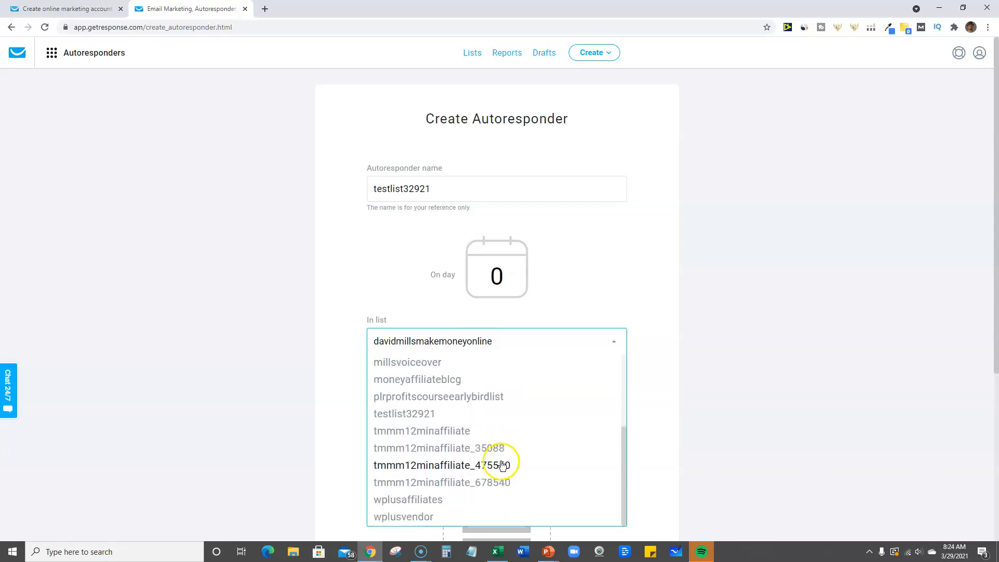
left_click(420, 415)
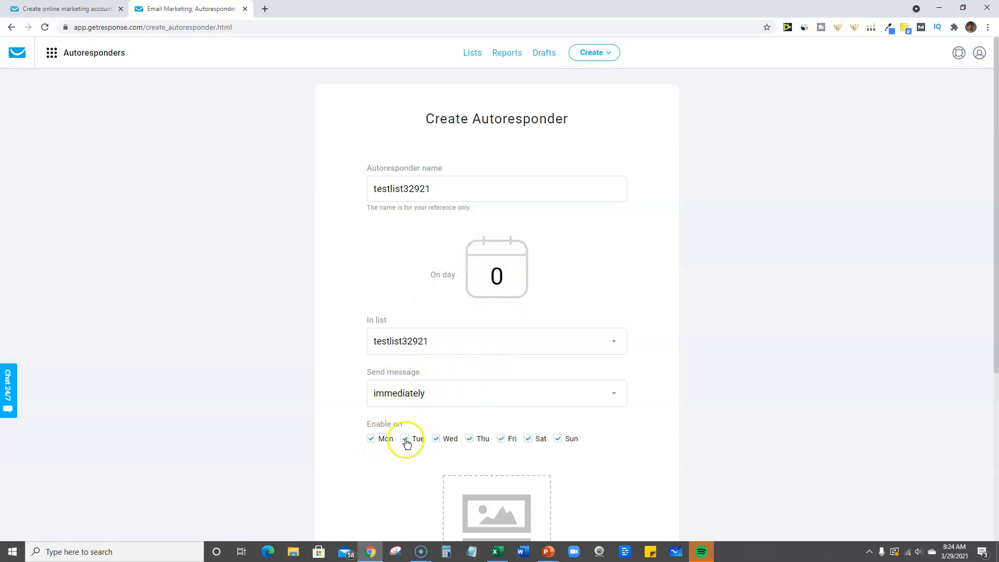
Create a new email for the autoresponder and name the message "day 0 message 1 right after they sign up"
scroll(561, 427, "down", 3)
scroll(561, 426, "down", 2)
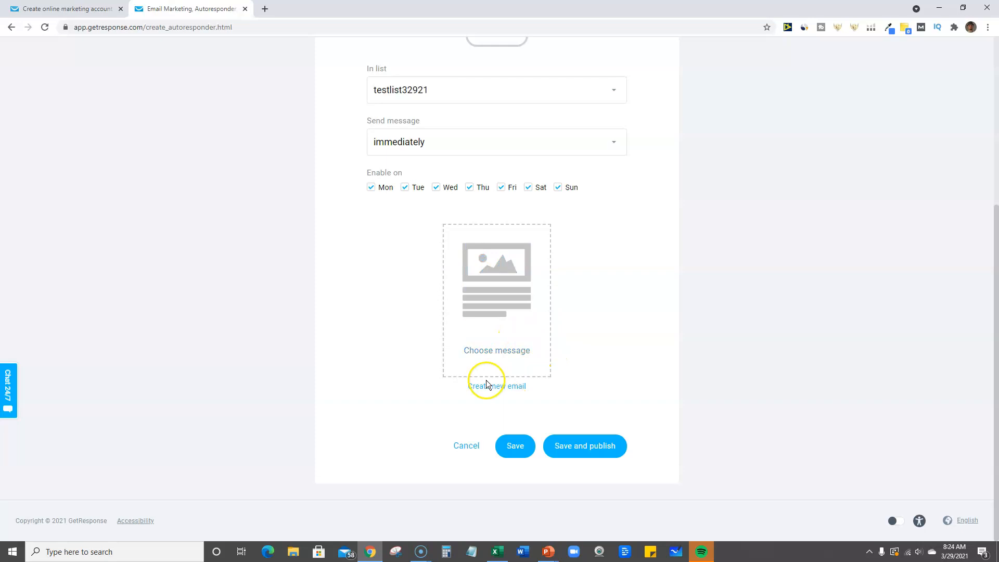
left_click(517, 389)
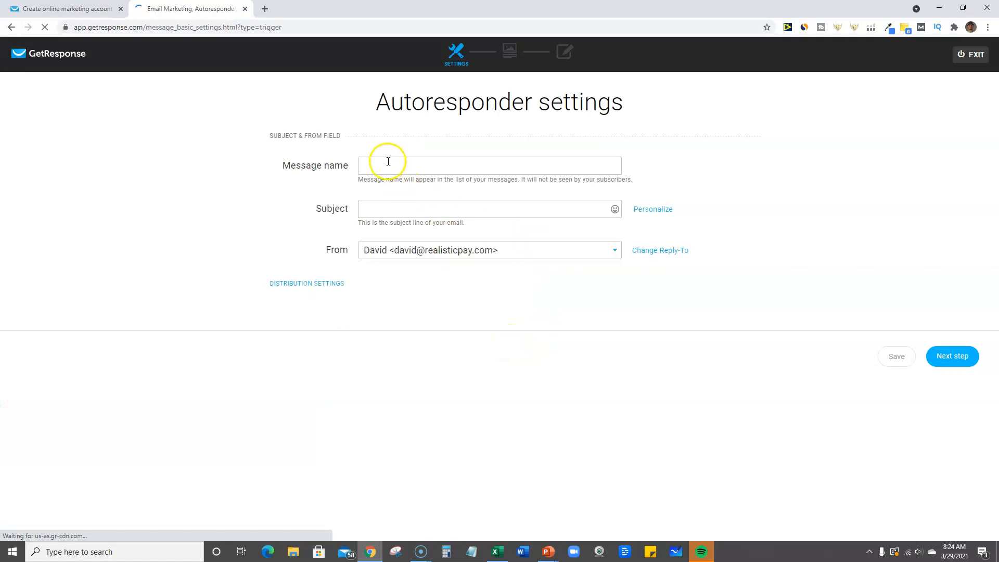
left_click(388, 161)
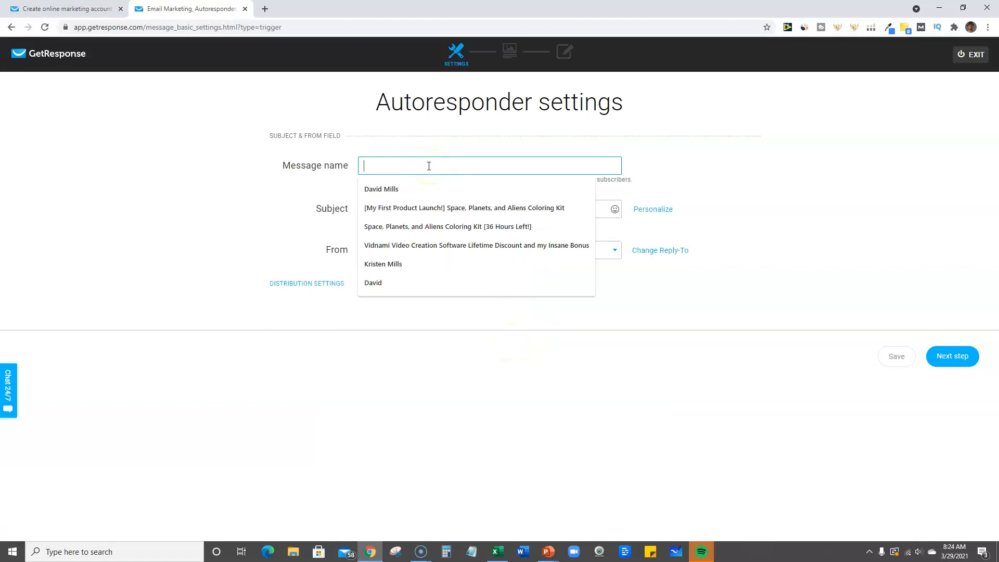
left_click(847, 232)
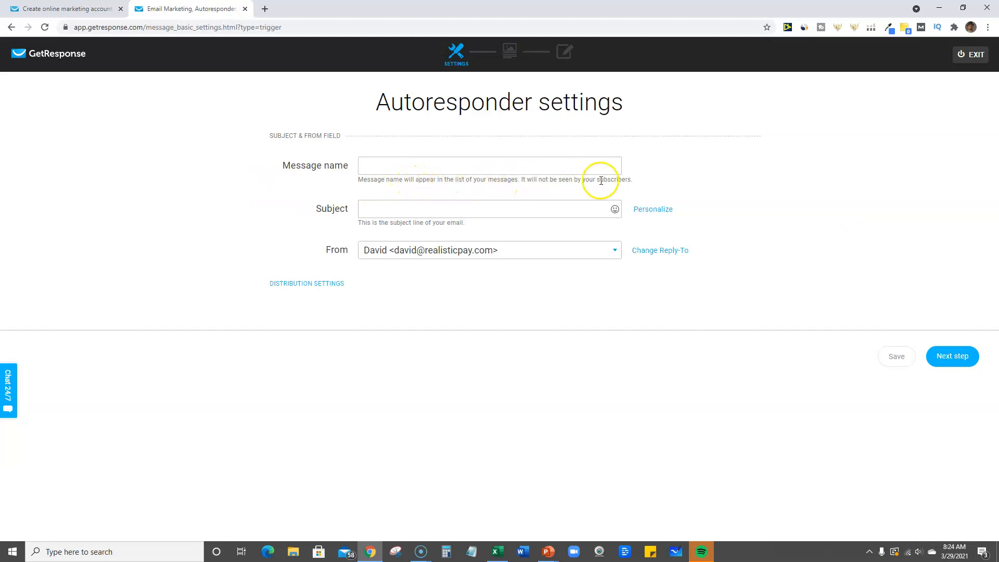
left_click(408, 170)
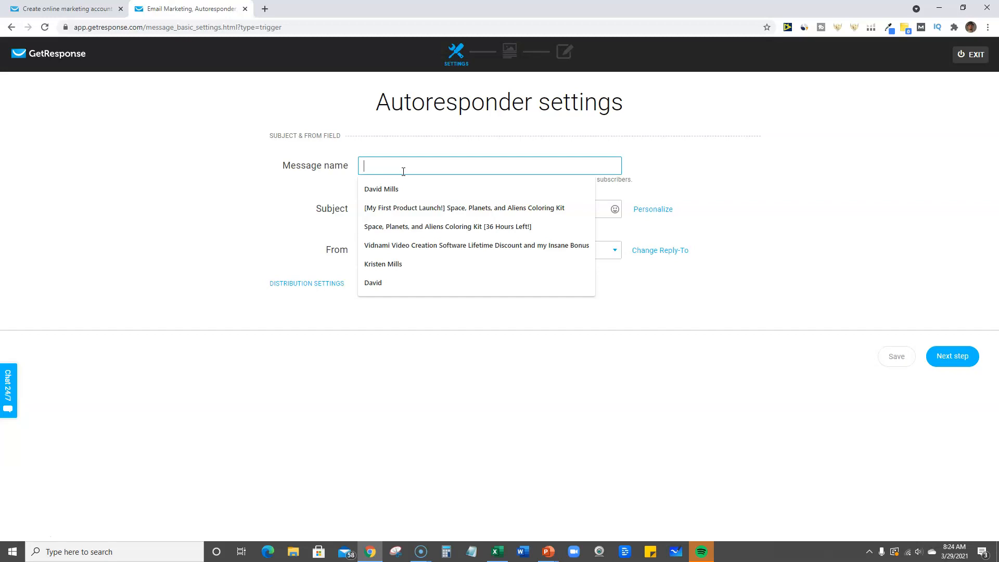
type("day")
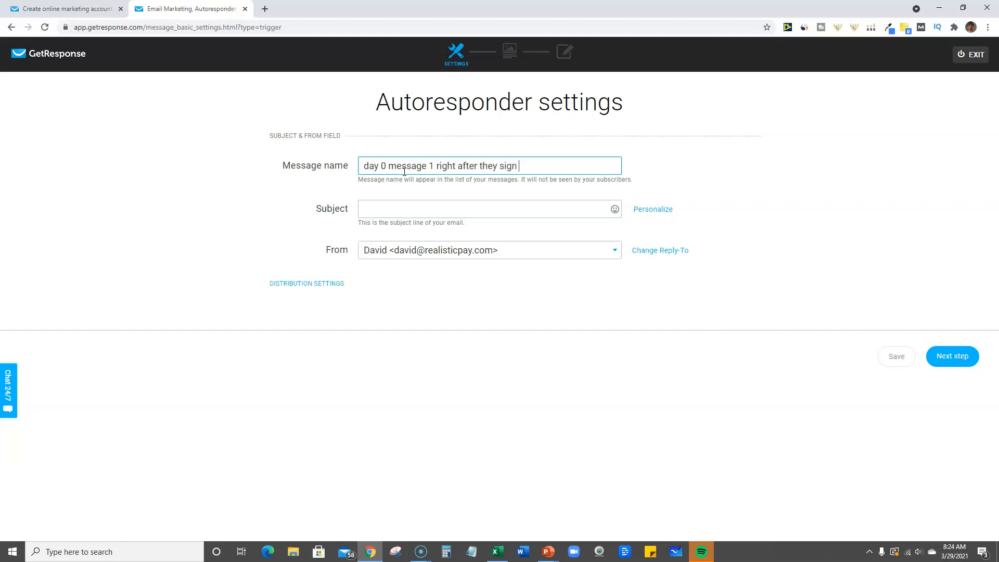
Set the subject to "Thanks for Signing Up! Here is your gift", choose the Gmail sender address, and continue to template selection
left_click(393, 211)
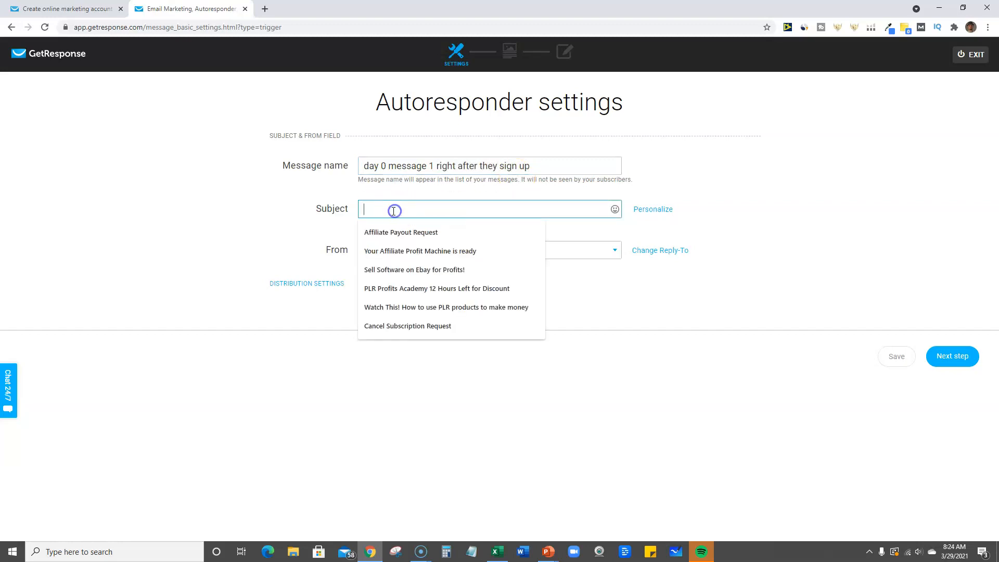
type("Tha")
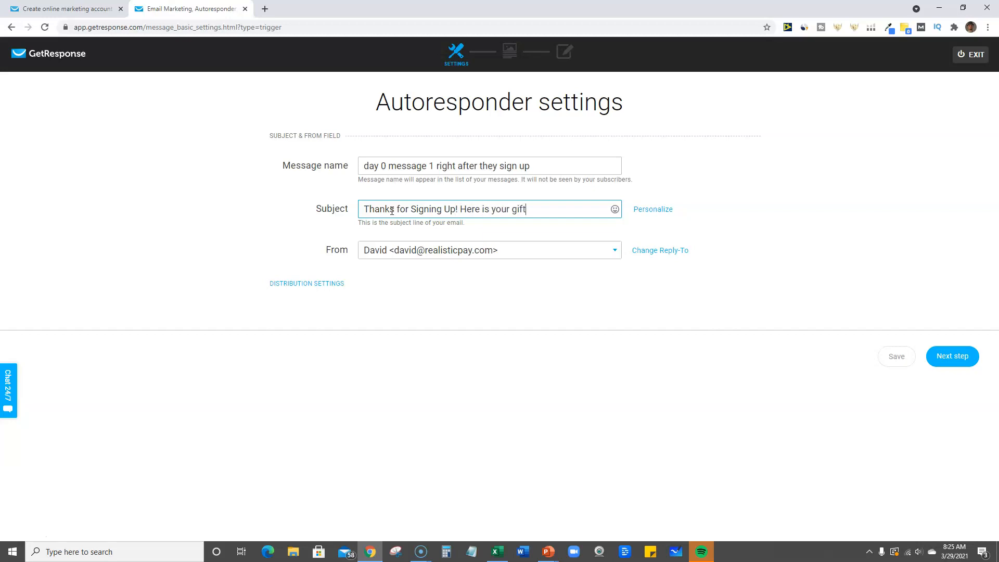
left_click(562, 253)
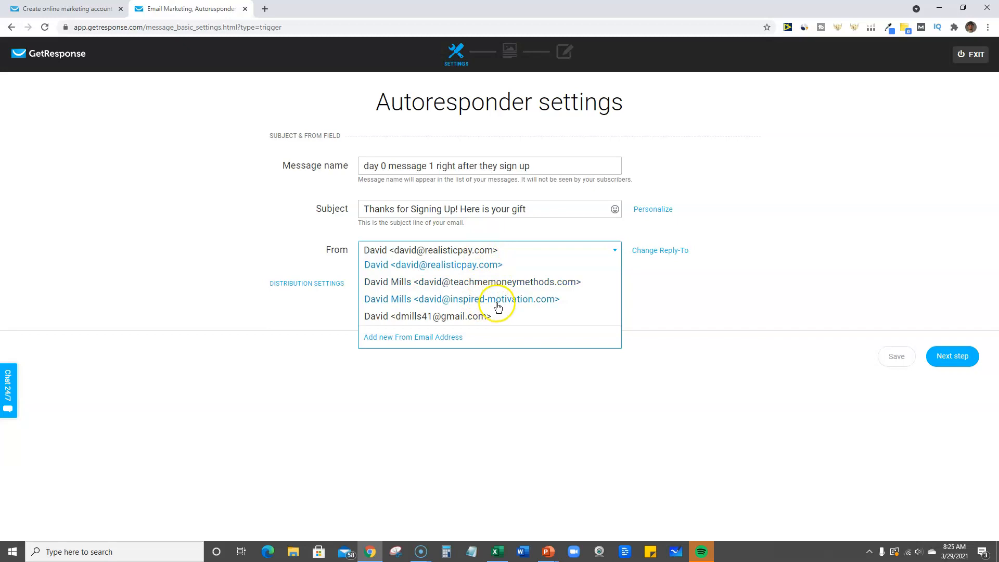
left_click(464, 316)
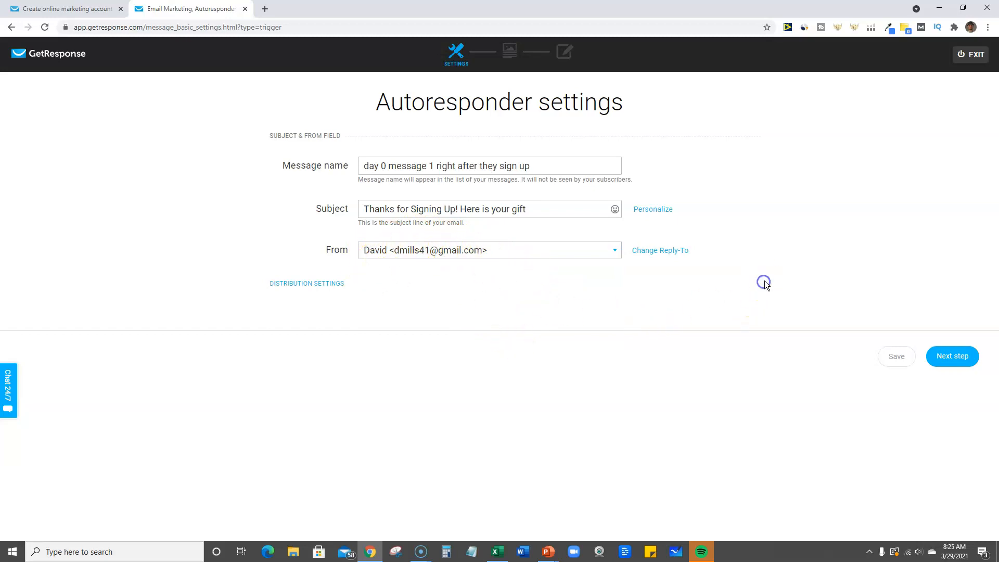
left_click(936, 350)
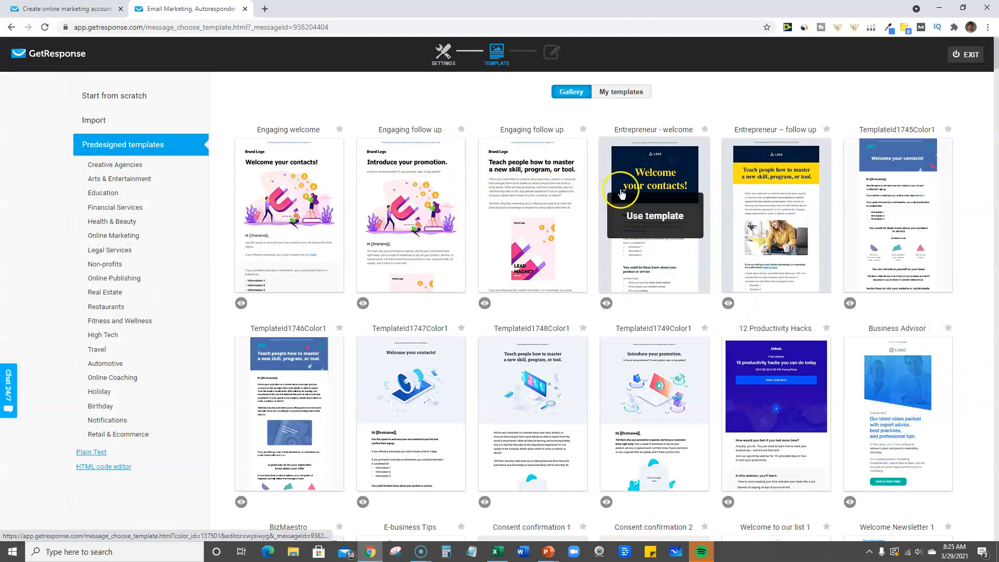
Browse the predesigned template gallery and the account's own saved templates
scroll(869, 390, "down", 8)
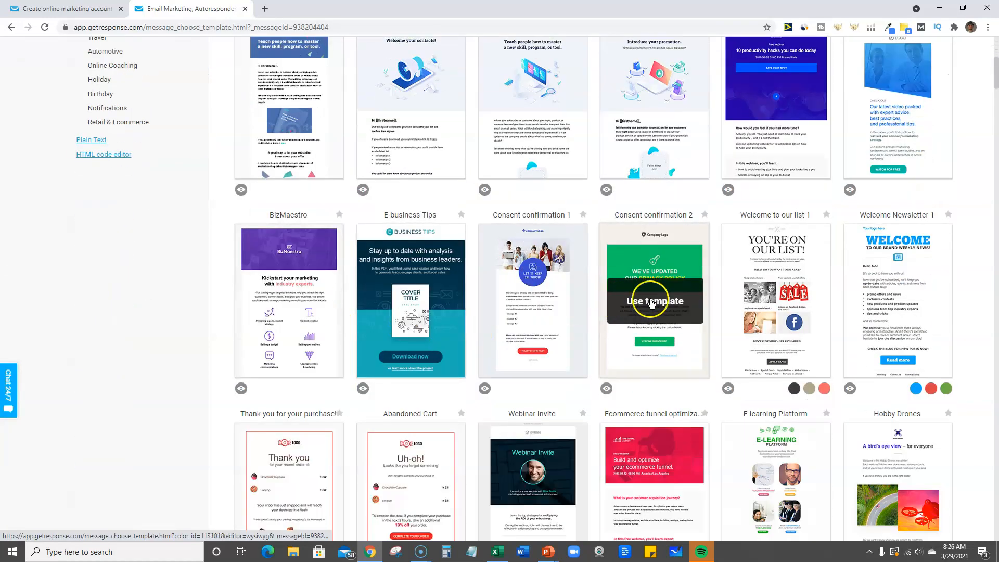
scroll(684, 386, "down", 2)
scroll(685, 380, "up", 10)
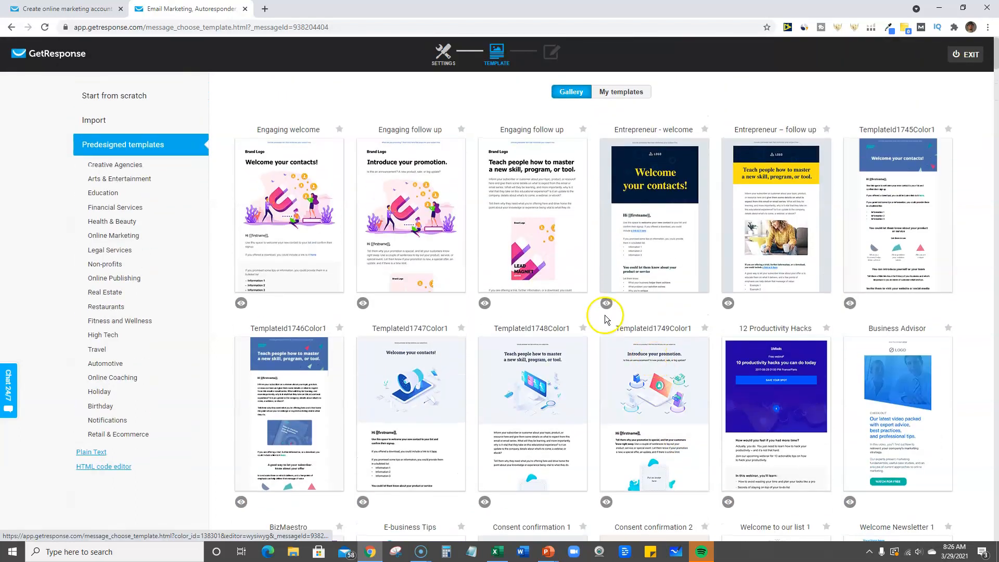
left_click(633, 92)
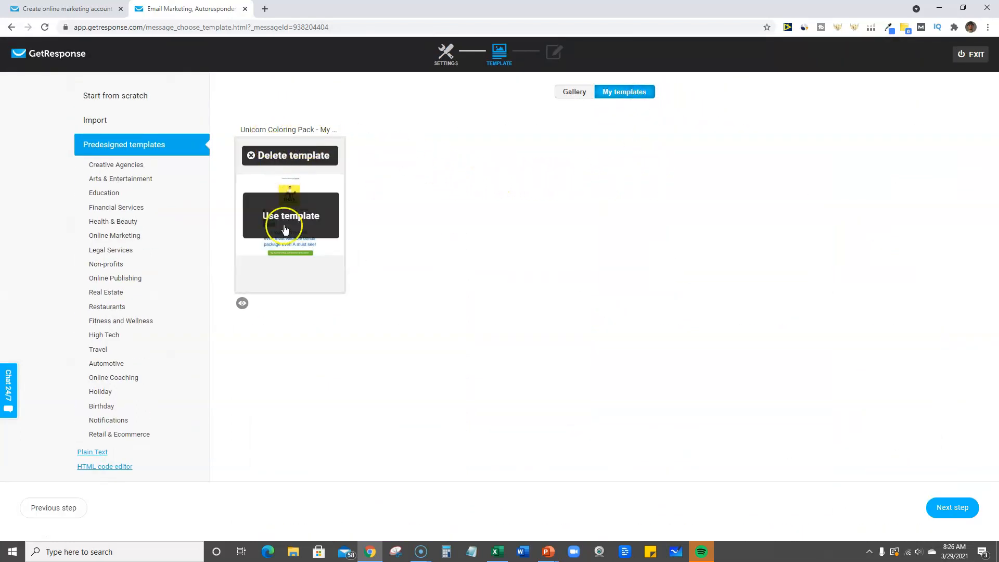
mouse_move(312, 208)
left_click(573, 90)
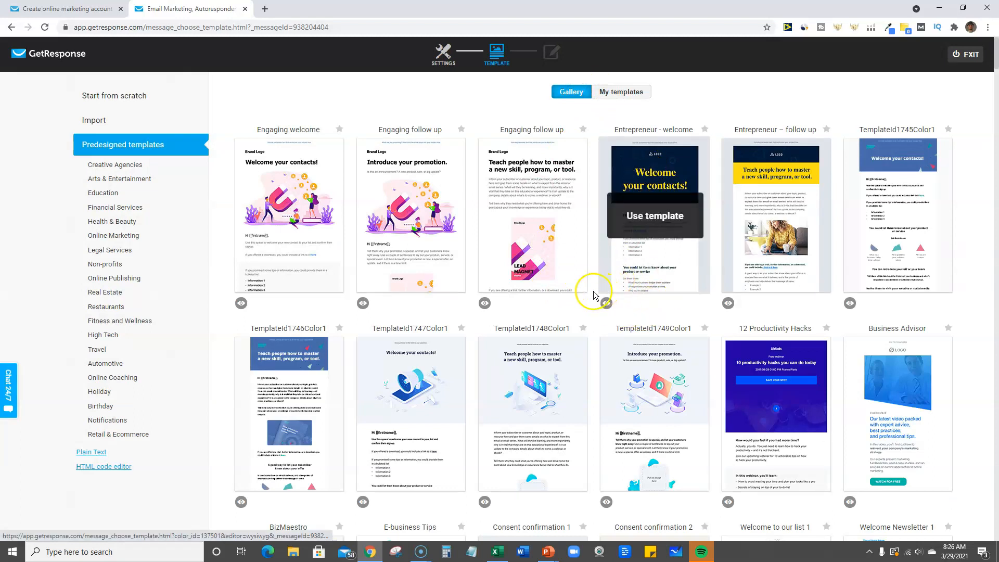
left_click(99, 452)
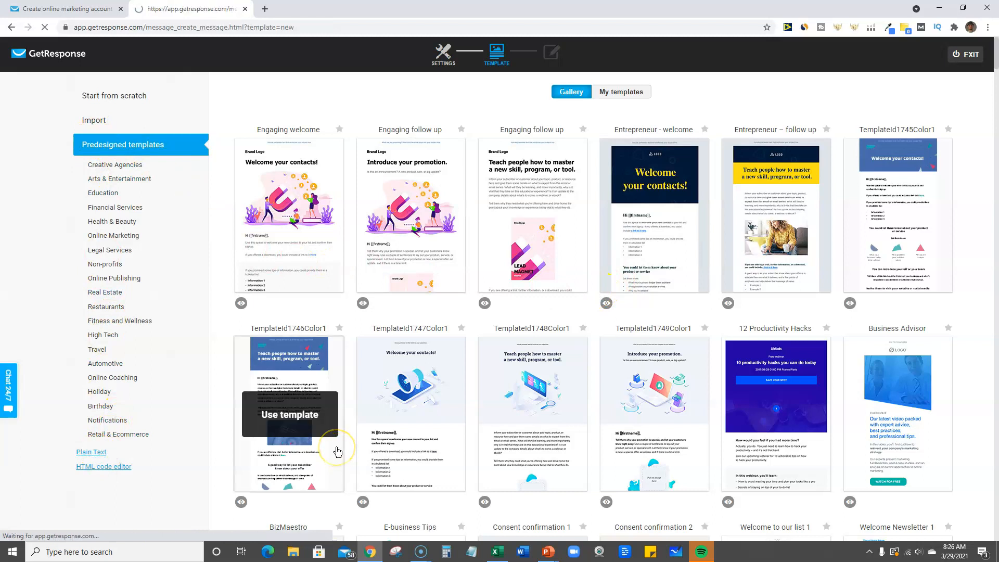
left_click(376, 139)
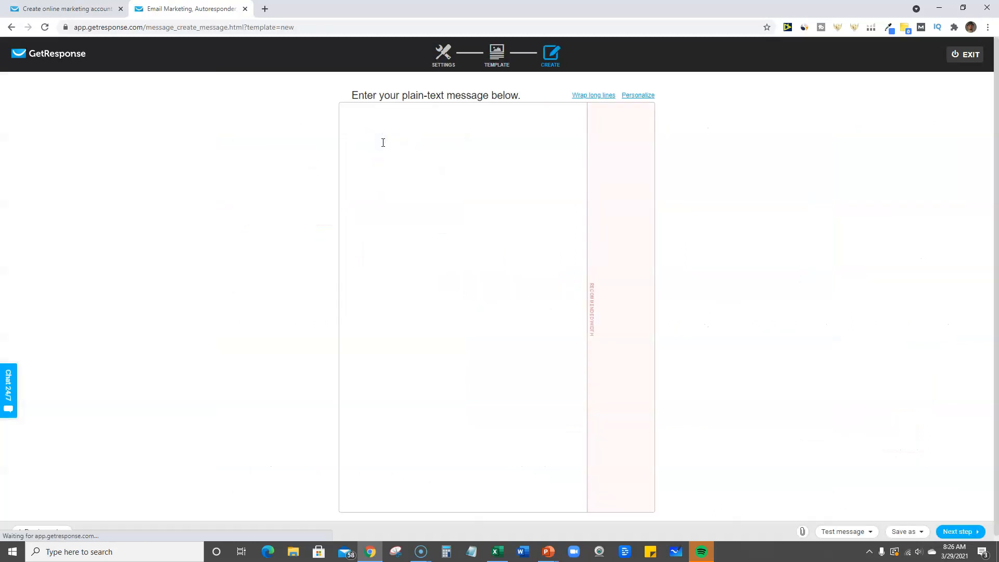
type("Tha")
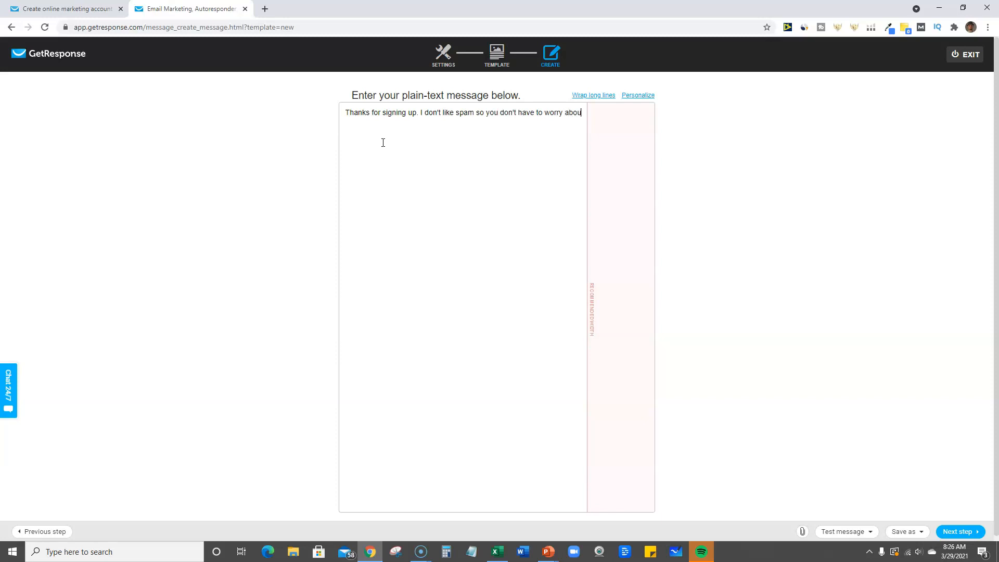
key("BackSpace")
key("BackSpace")
key("BackSpace")
left_click(383, 151)
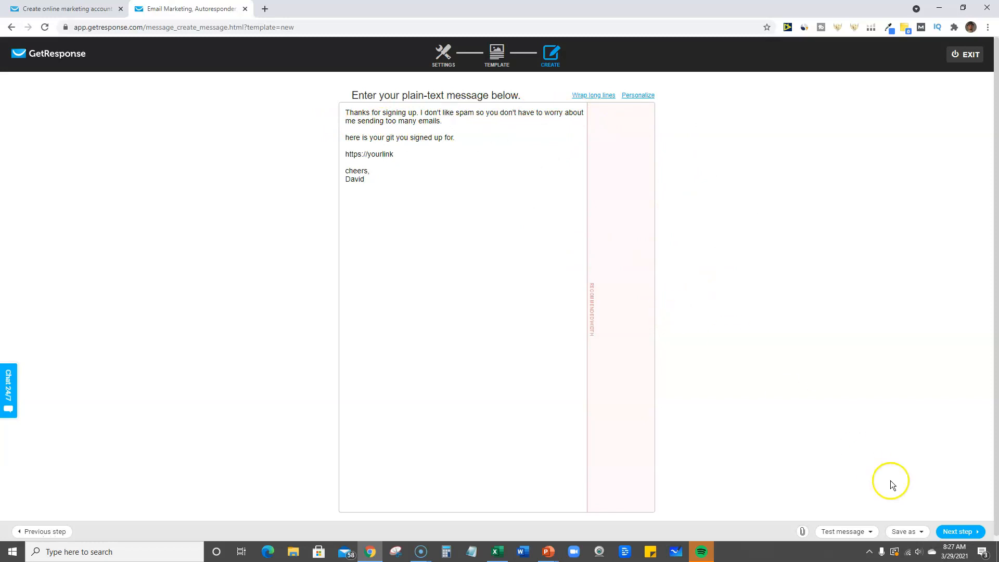
Finish the plain-text message, and save and publish the testlist32921 autoresponder
left_click(959, 532)
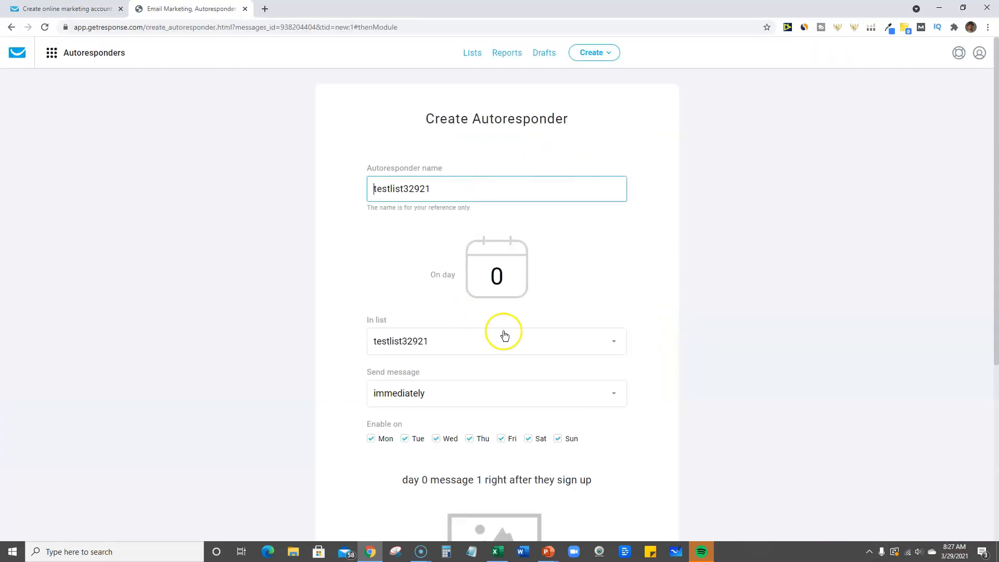
scroll(505, 335, "down", 5)
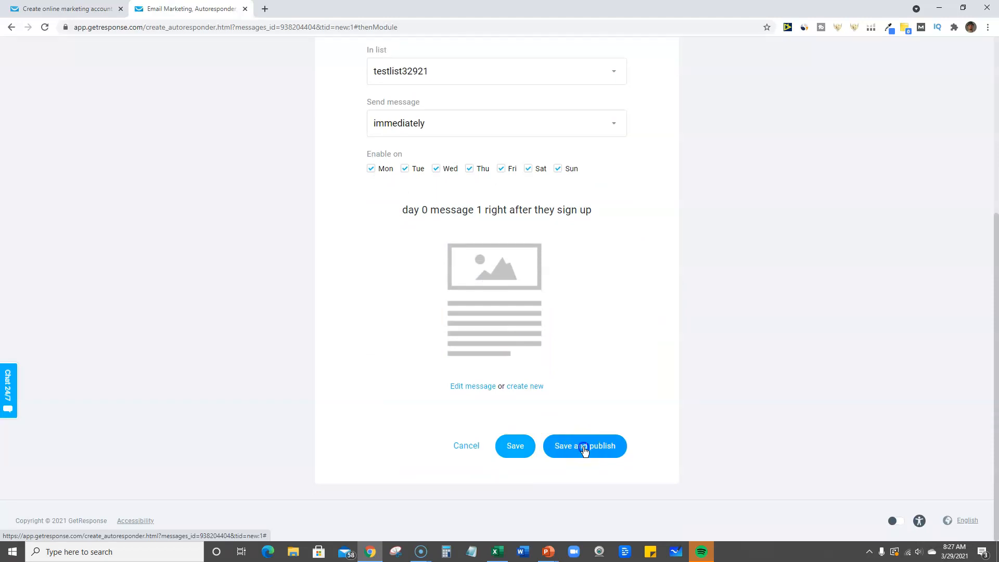
left_click(584, 450)
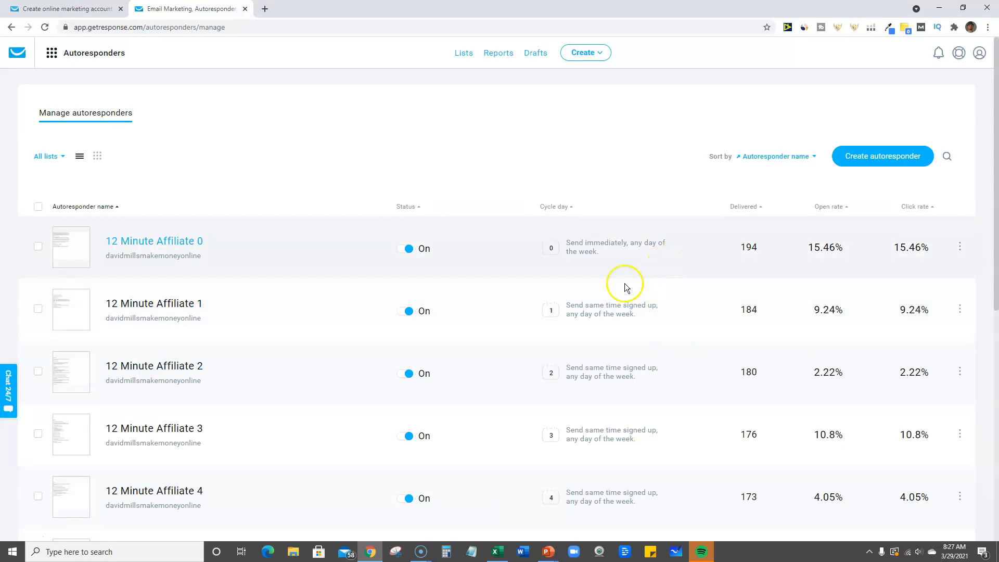
Find testlist32921 on page 2 of the autoresponder overview and check its status and cycle day
scroll(626, 270, "down", 7)
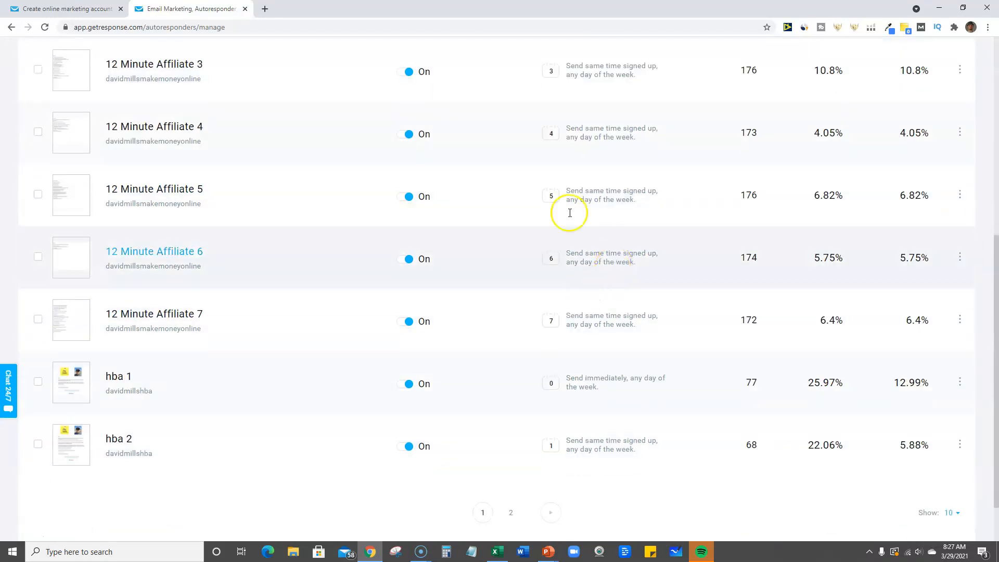
scroll(502, 312, "down", 2)
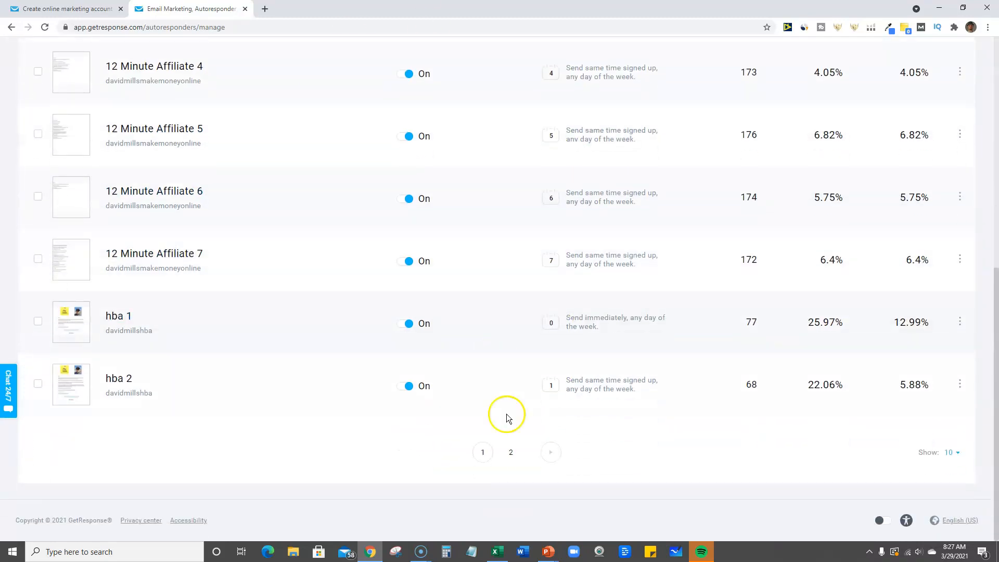
left_click(511, 454)
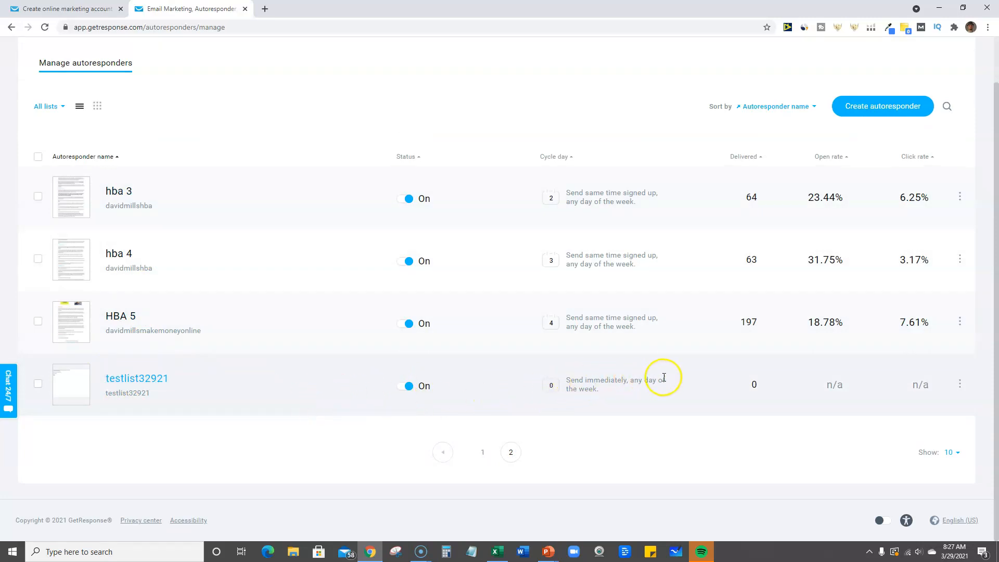
left_click(542, 386)
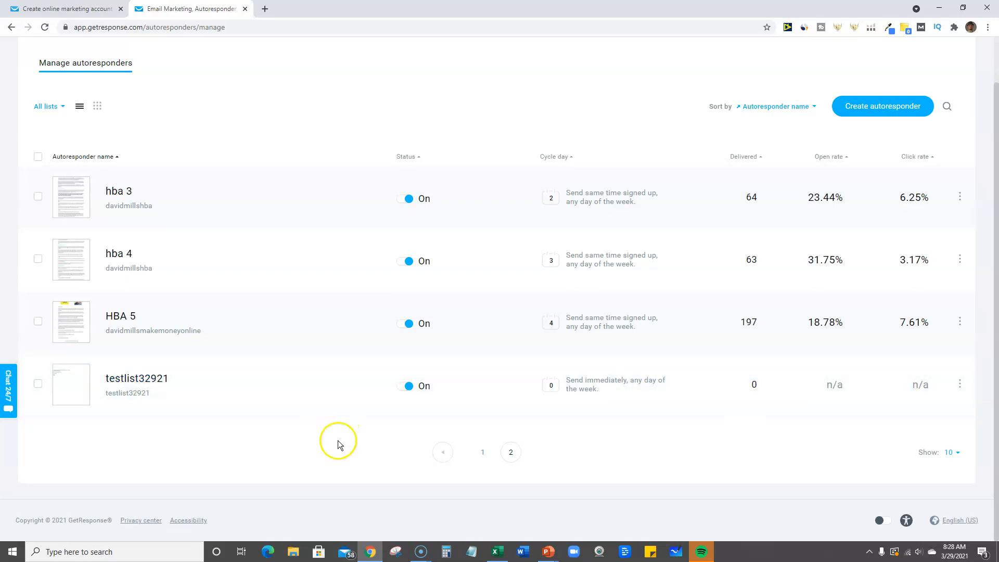
scroll(528, 436, "up", 1)
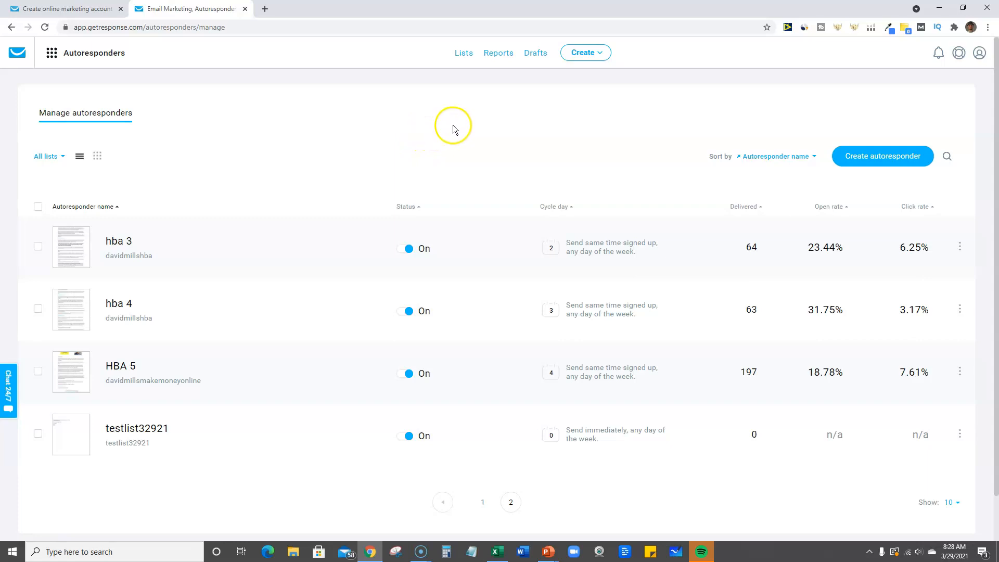
Go to the landing pages overview and open the published "my landing page ebook" page in a new browser tab
left_click(52, 55)
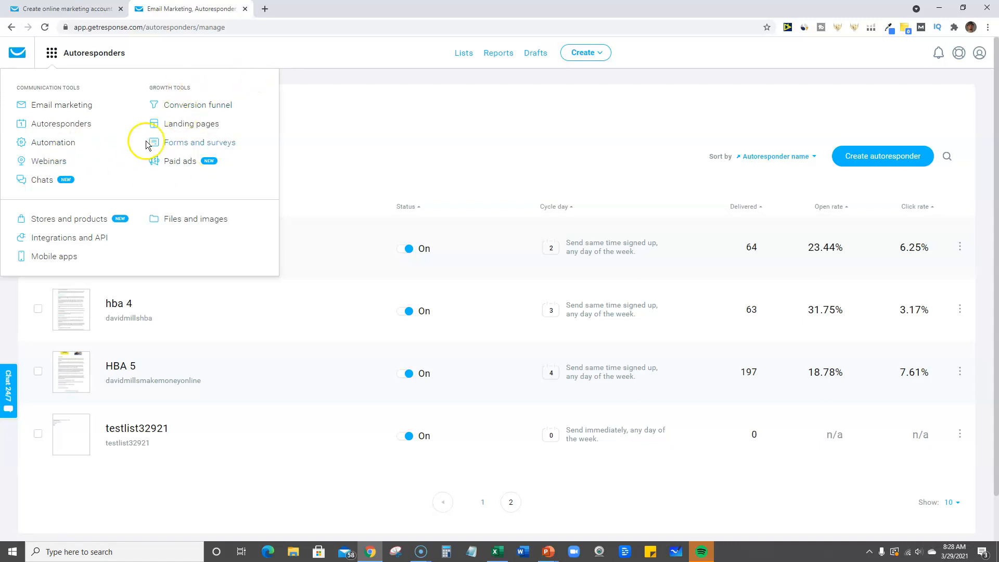
left_click(179, 125)
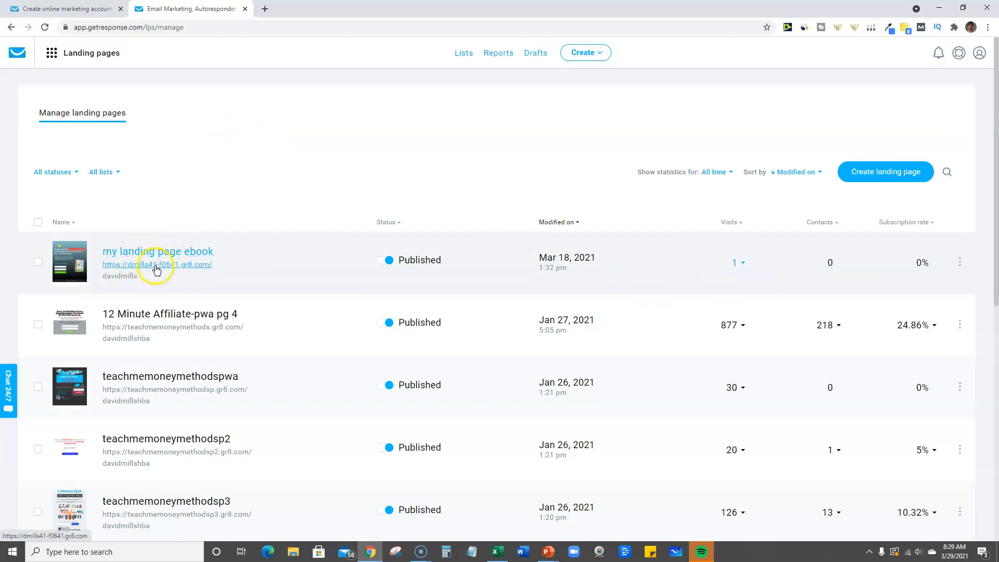
right_click(154, 270)
left_click(226, 218)
mouse_move(971, 257)
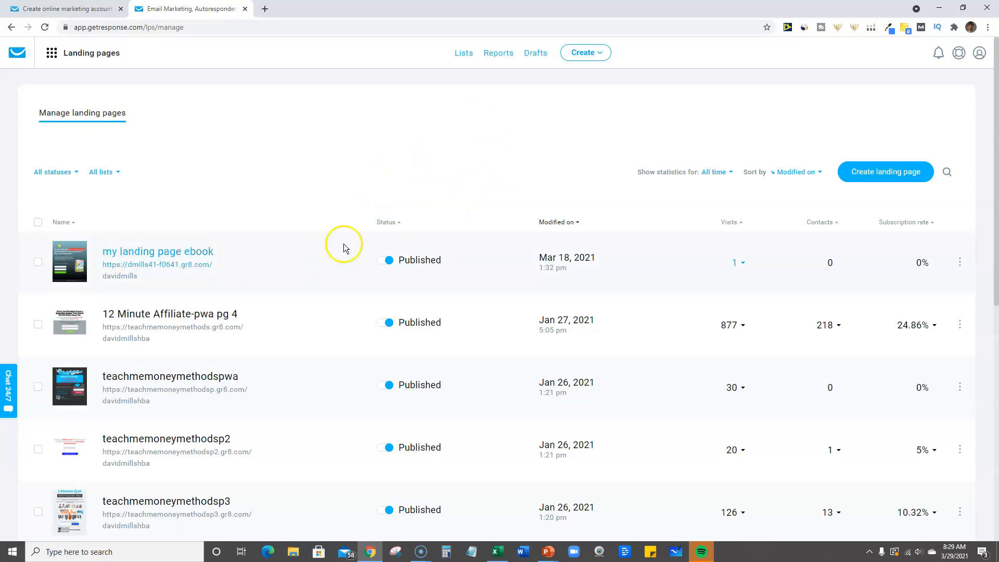
right_click(196, 264)
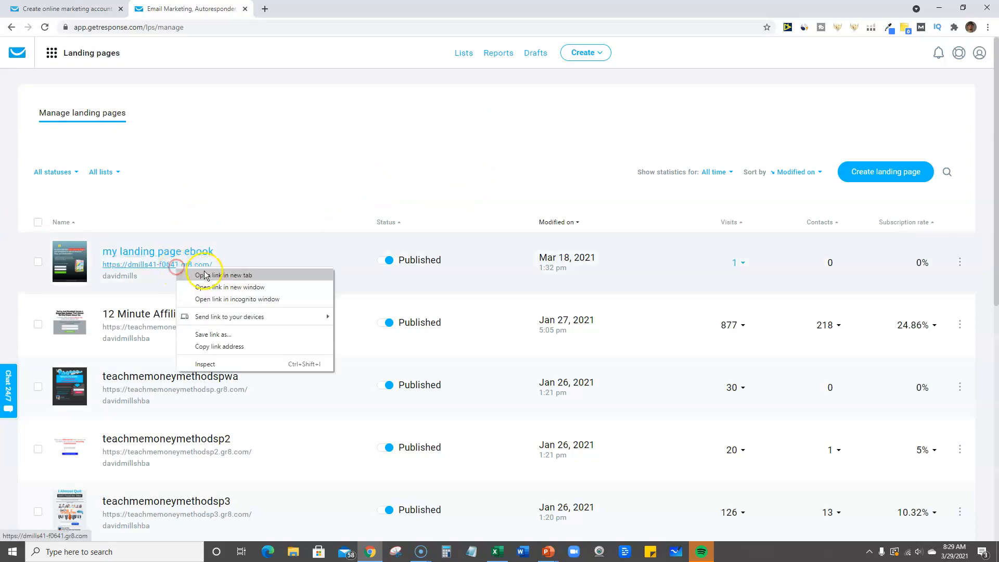
left_click(229, 270)
left_click(299, 12)
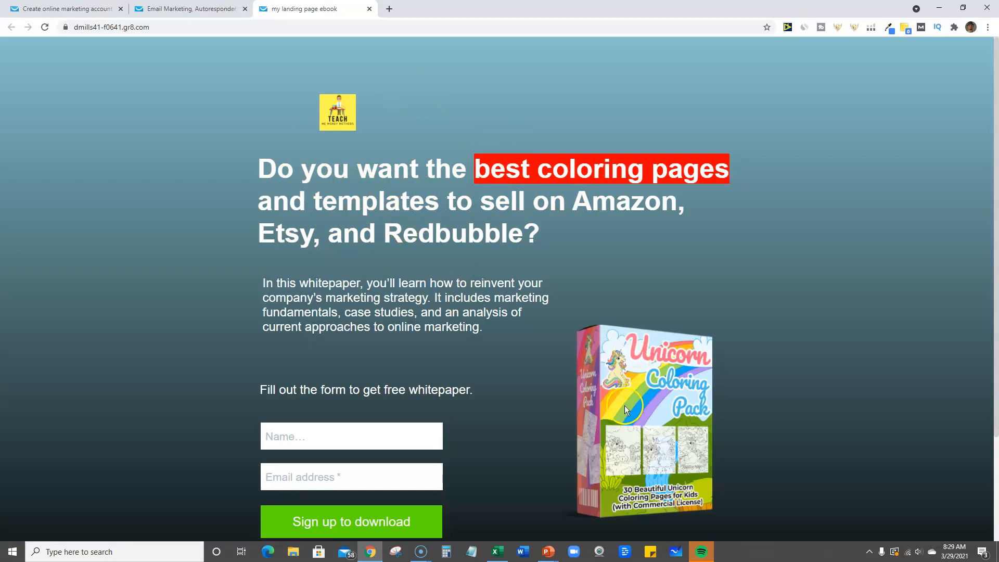
Examine the landing page's sign-up form, including its name and email fields and the download sign-up
scroll(344, 458, "down", 3)
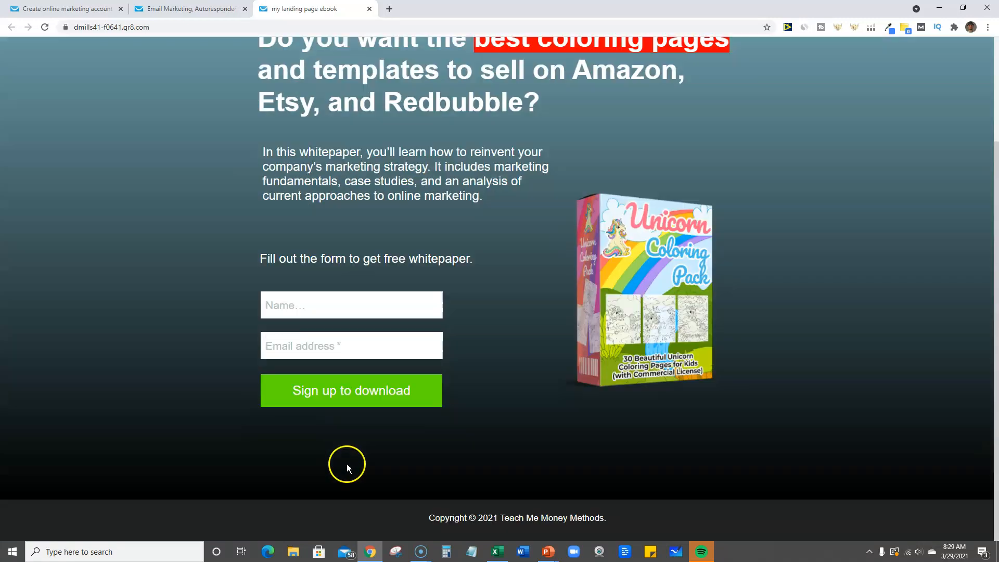
left_click(296, 305)
left_click(298, 347)
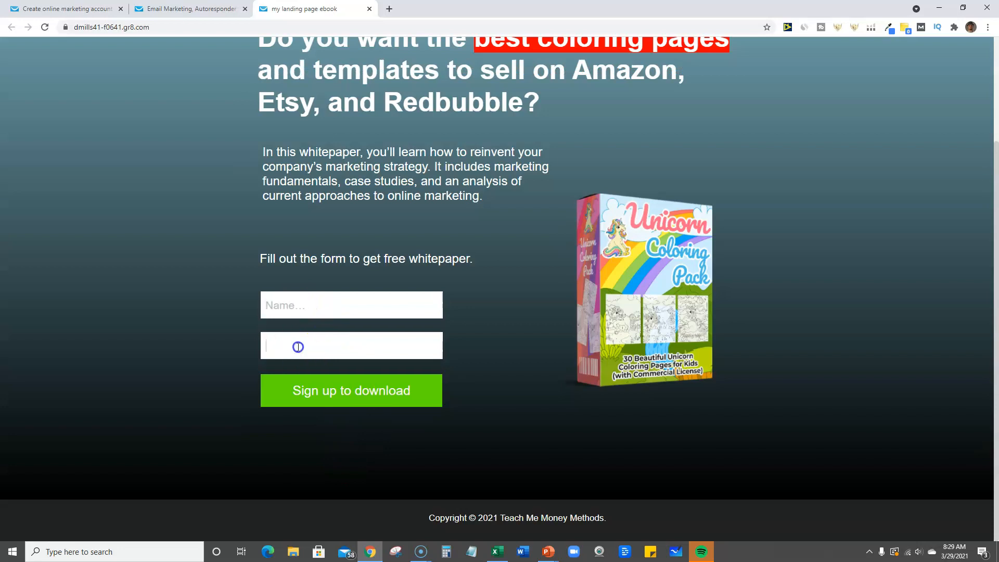
left_click(325, 385)
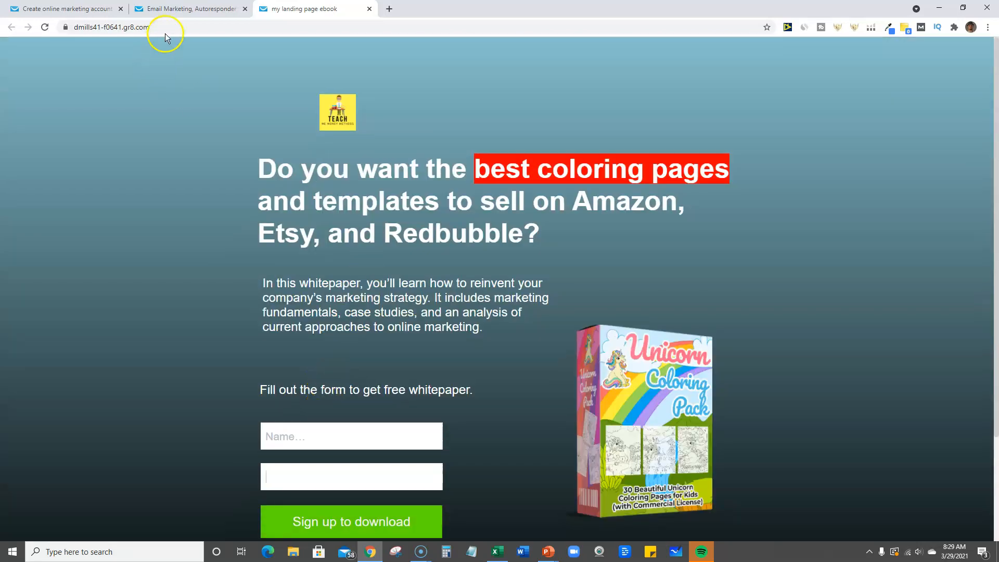
Return to GetResponse and open the autoresponders overview, snoozing the calendar reminder for 5 minutes
left_click(171, 13)
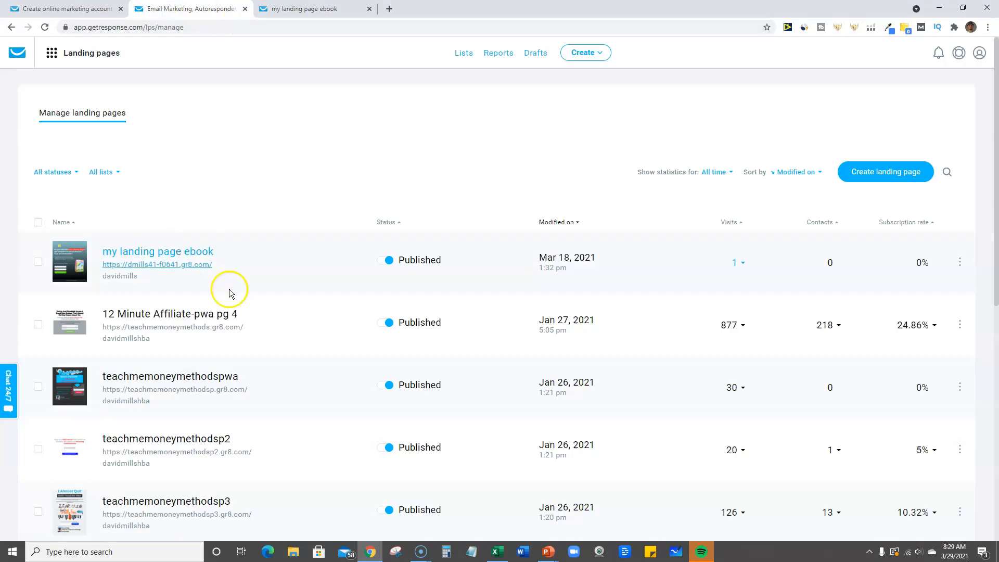
left_click(51, 53)
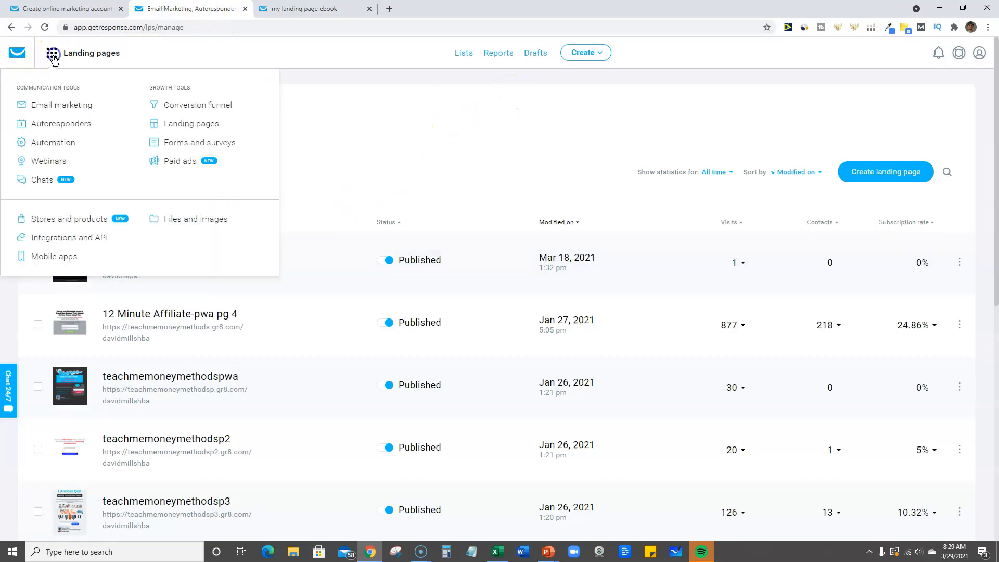
left_click(78, 124)
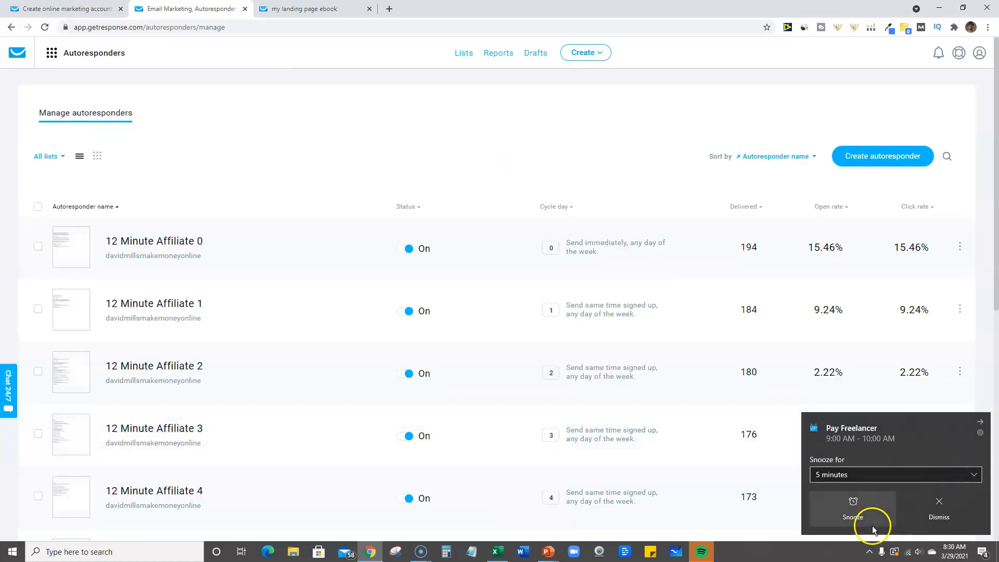
left_click(854, 513)
scroll(301, 351, "down", 8)
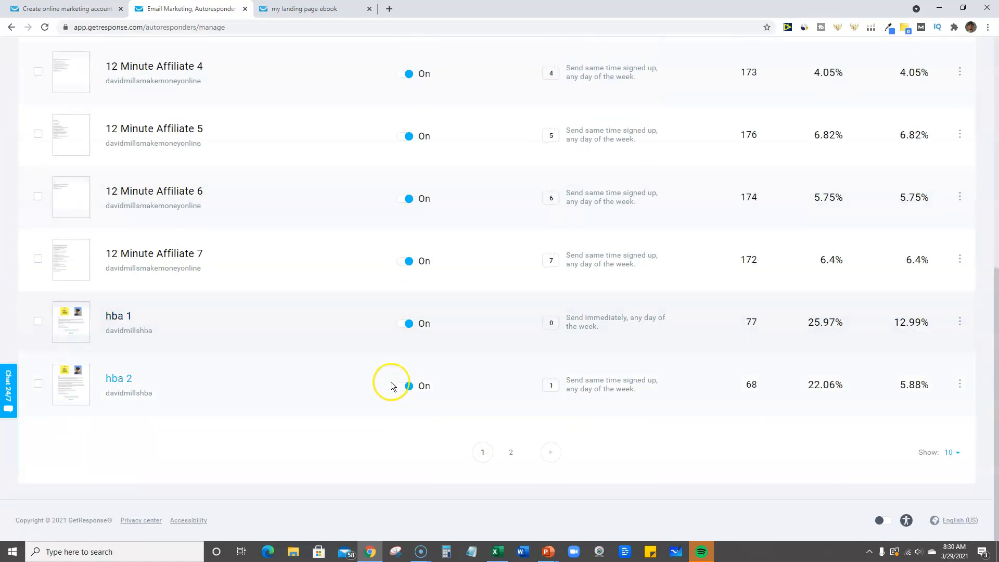
Review the published ebook landing page down to its download sign-up form
left_click(323, 11)
scroll(358, 470, "down", 3)
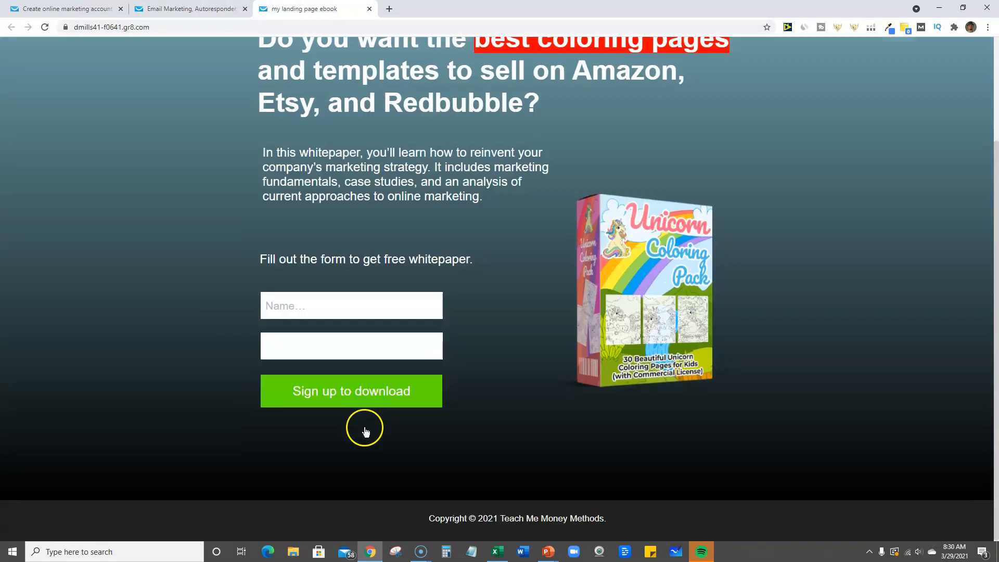
scroll(296, 309, "up", 3)
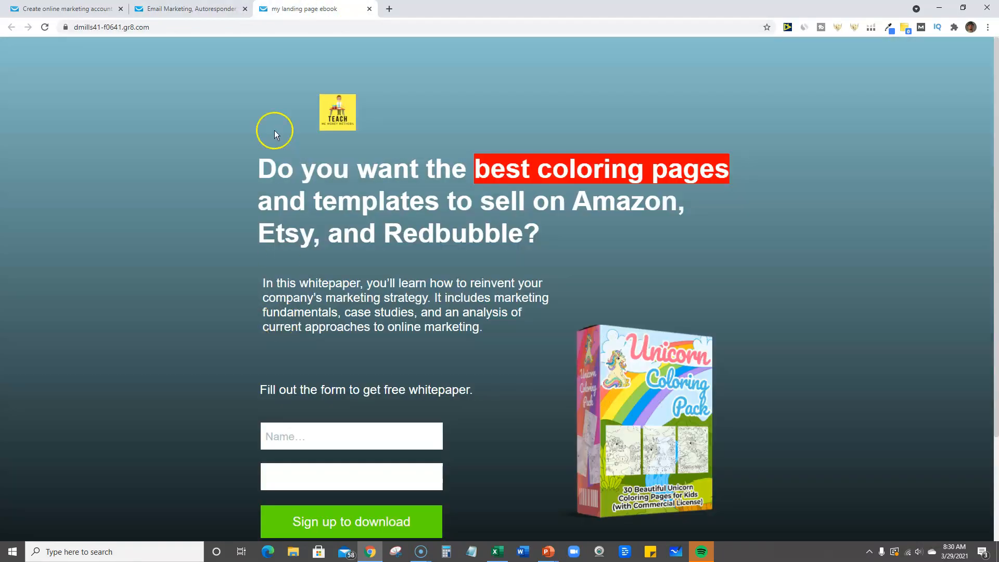
Check the testlist32921 entry on page 2 of the autoresponders overview
left_click(198, 8)
left_click(510, 453)
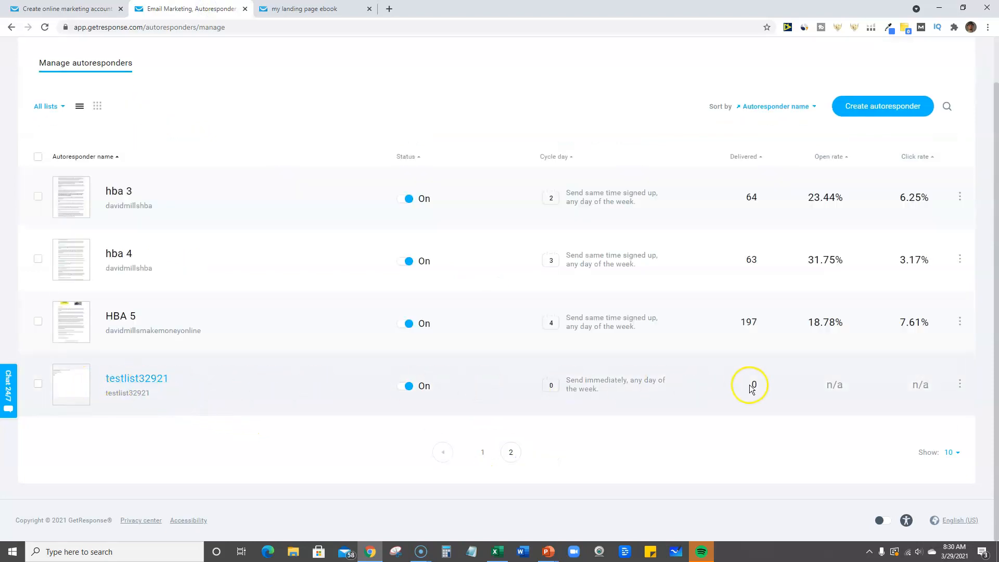
scroll(196, 413, "up", 1)
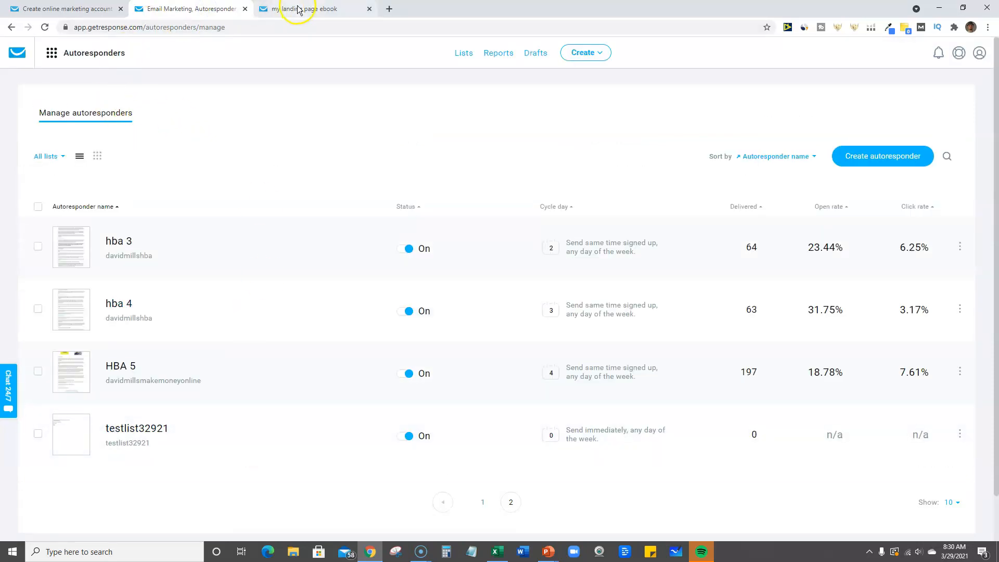
Go to the landing pages overview and start a new landing page from the "Free webinar registration" template
left_click(51, 53)
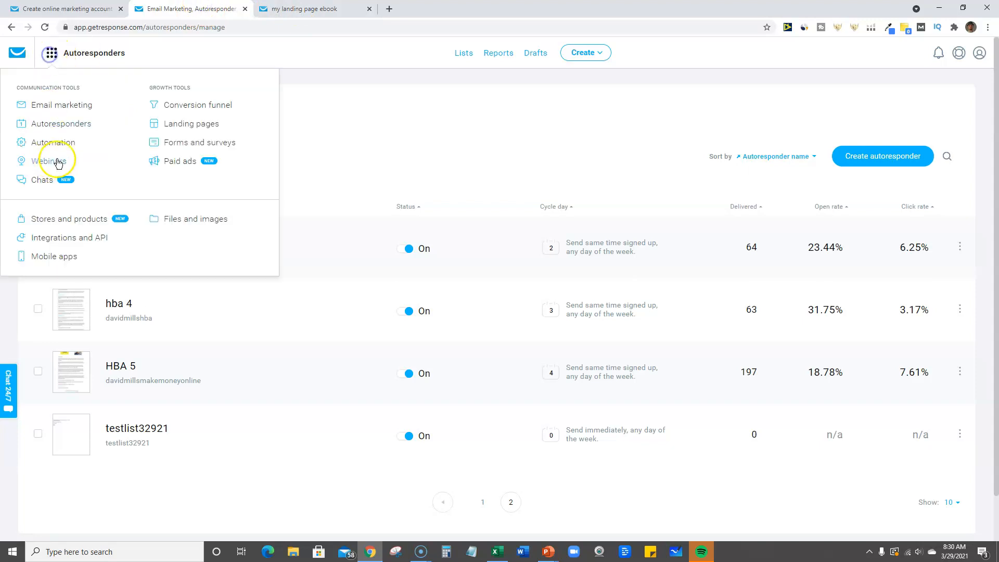
left_click(186, 125)
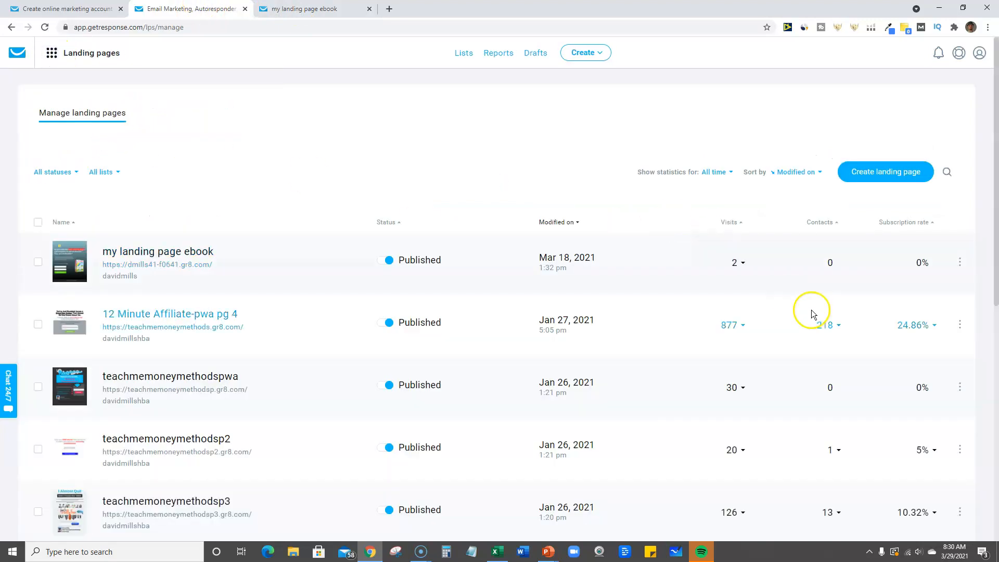
left_click(884, 174)
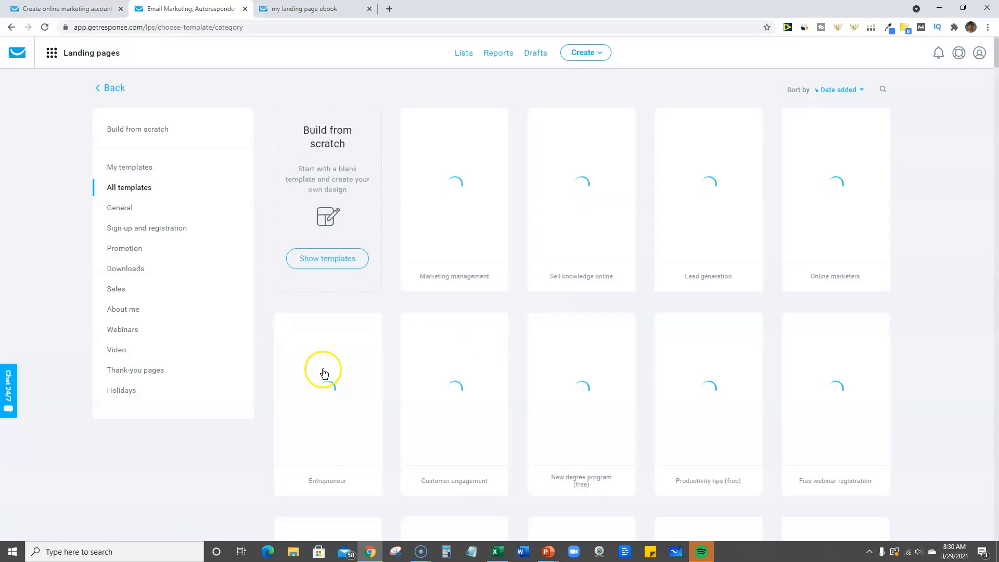
mouse_move(304, 339)
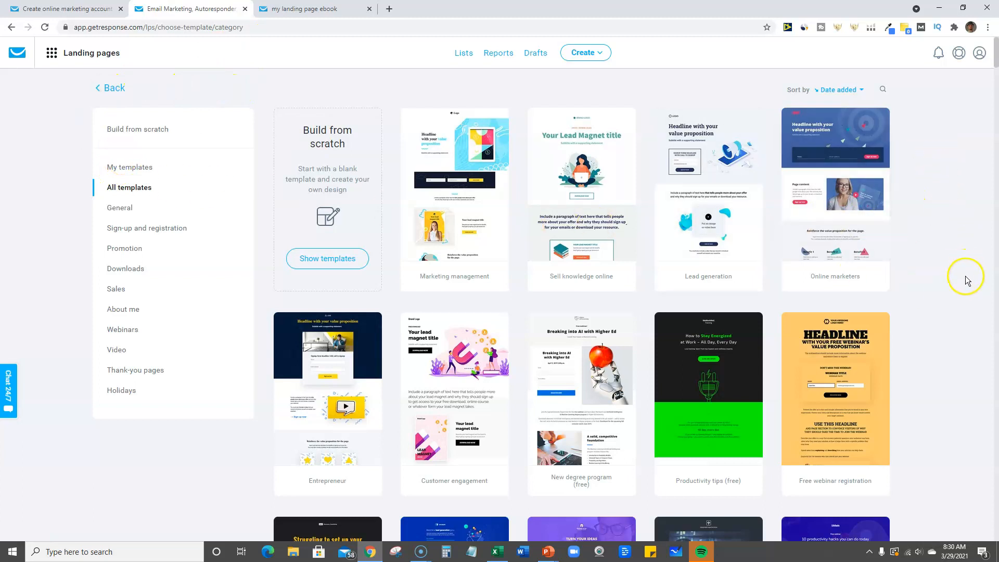
left_click(852, 390)
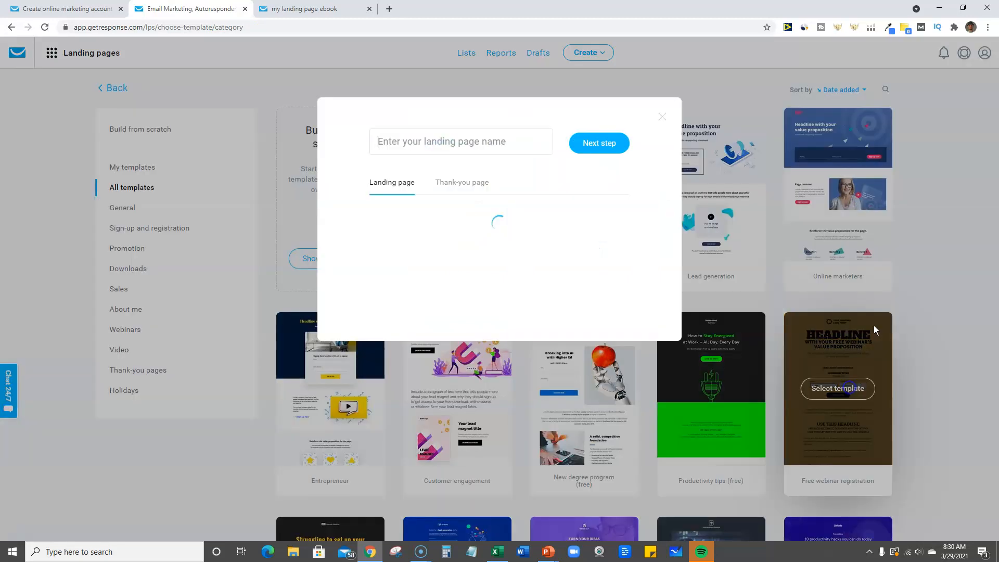
Name the landing page testlist32921, continue to the editor, and decline the account upgrade for webinars
left_click(477, 142)
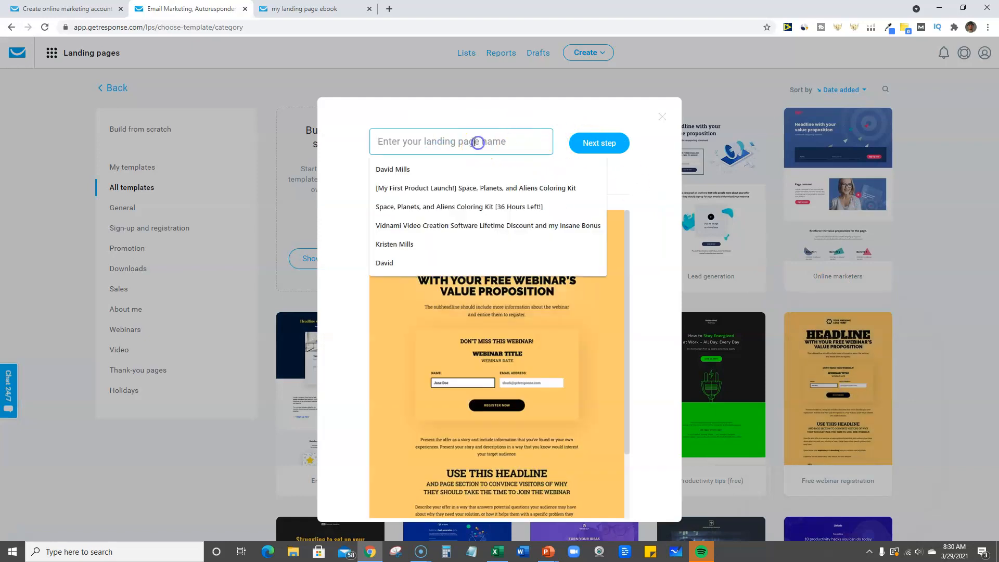
type("testlist32921")
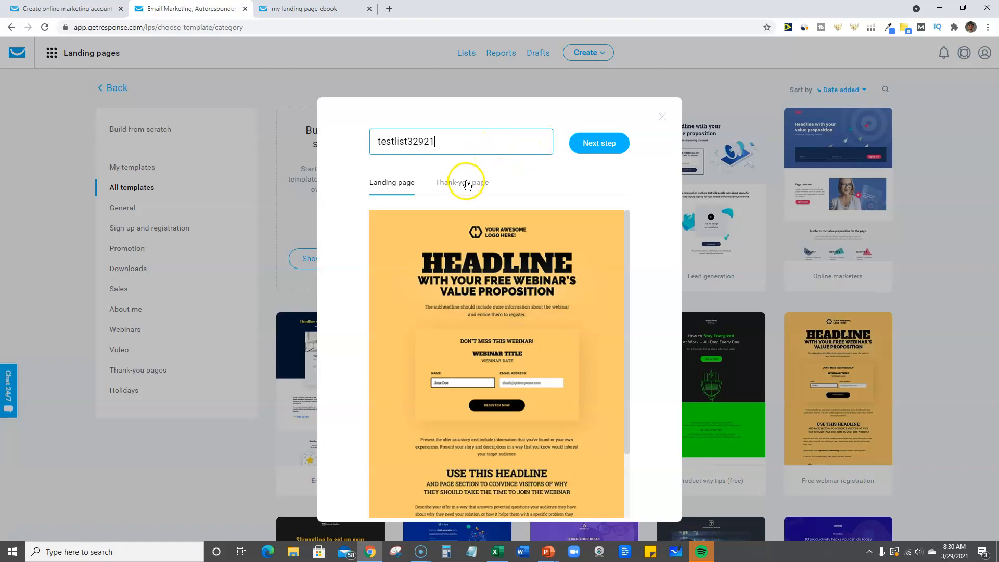
left_click(601, 143)
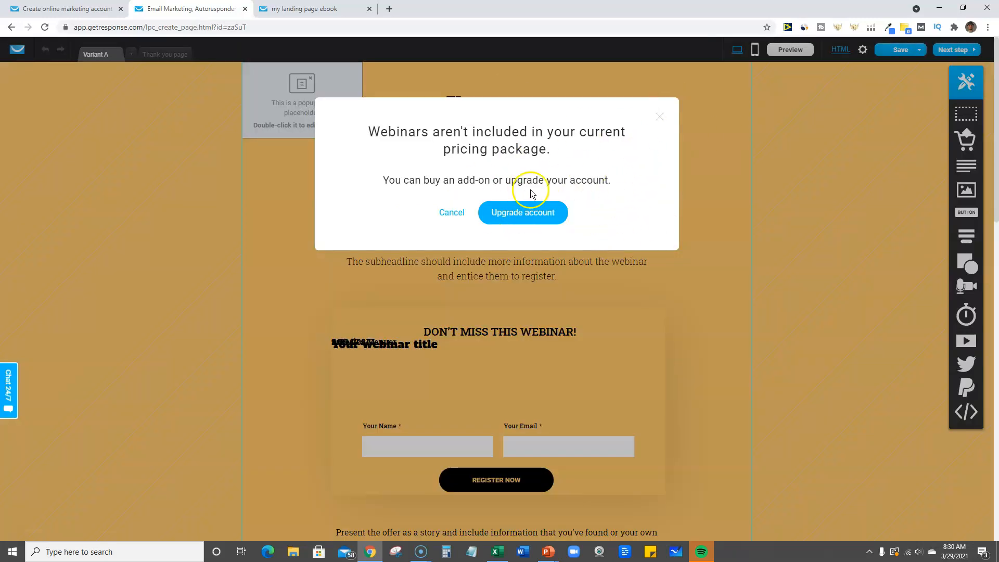
left_click(452, 212)
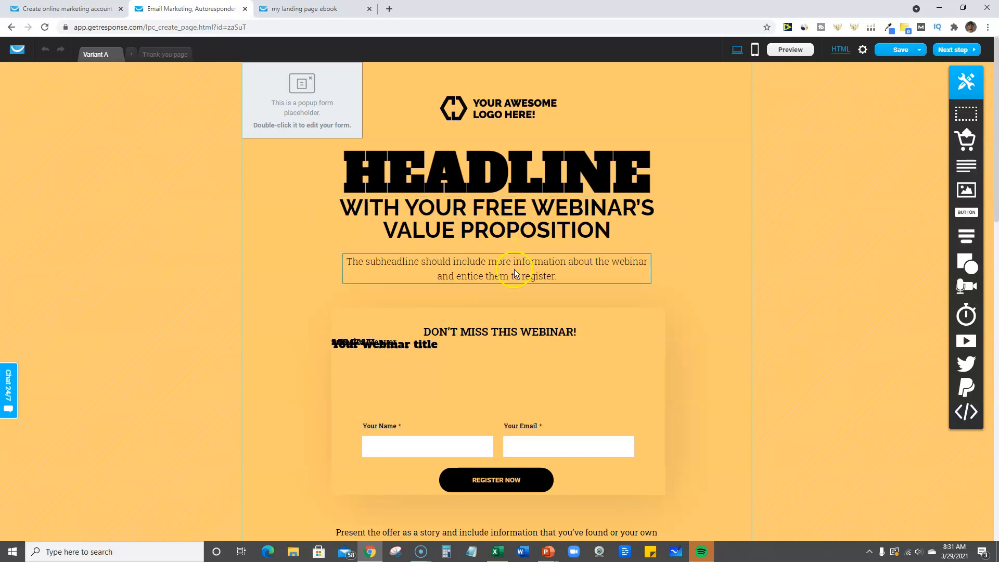
Replace the large HEADLINE text on the landing page with "change headline"
left_click(509, 176)
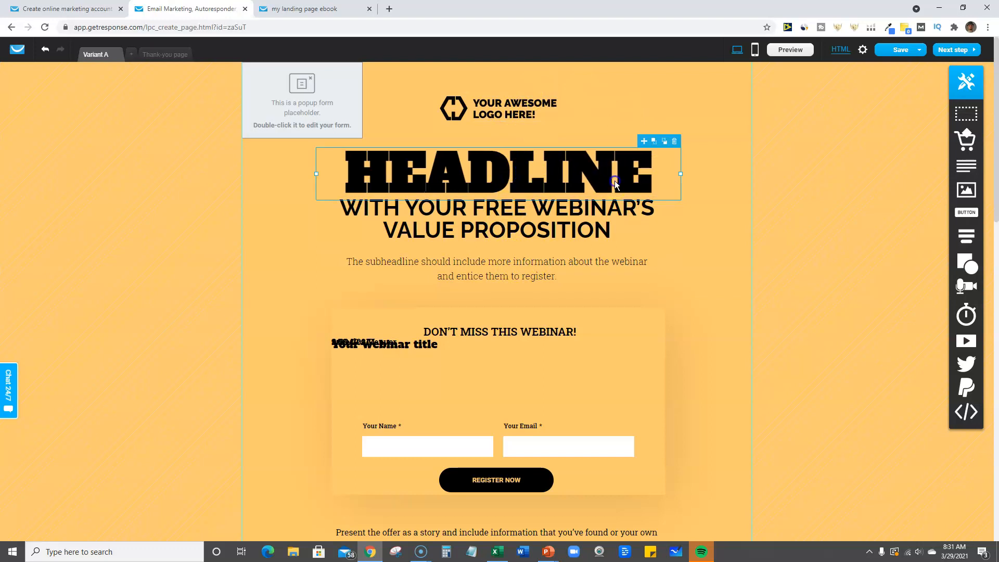
double_click(648, 180)
left_click(647, 180)
double_click(648, 179)
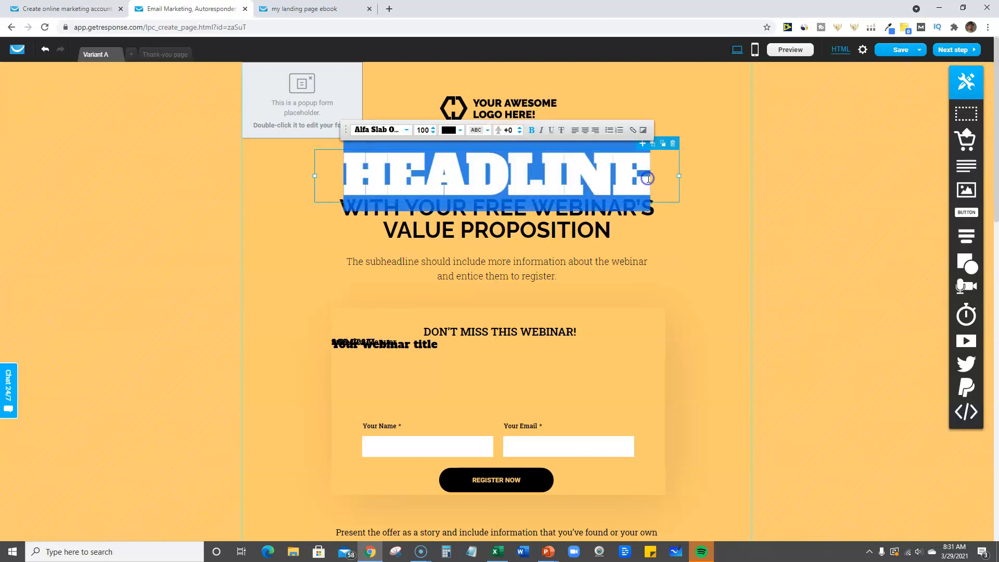
type("change he")
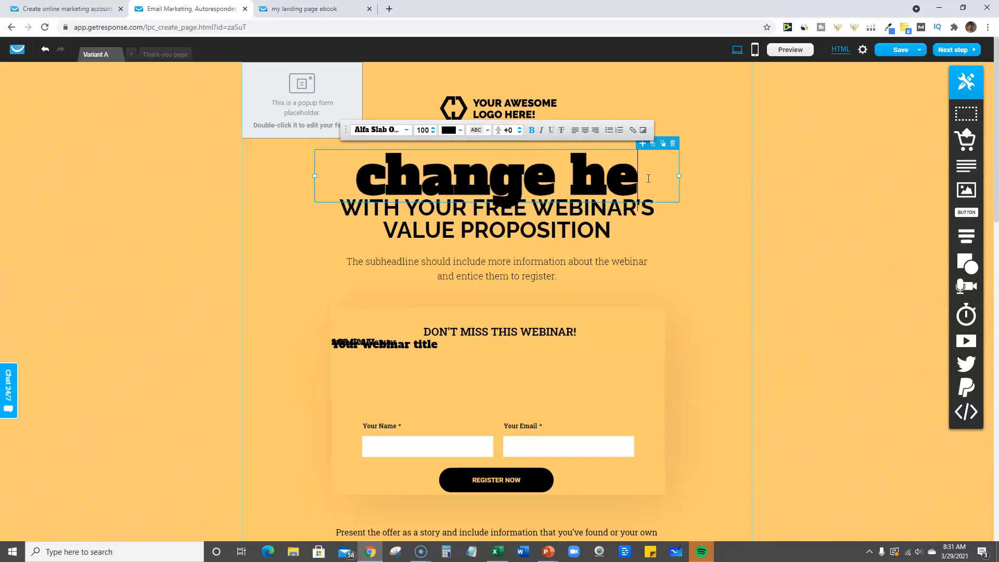
type("adline")
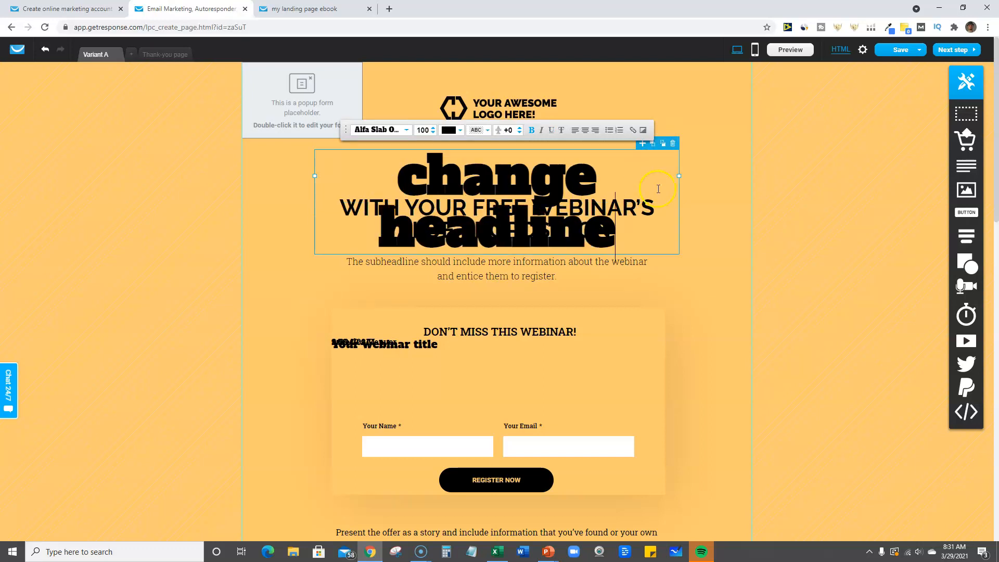
Widen the headline's text box on both sides so the text fits on one line, and move it slightly upward
left_click_drag(678, 176, 739, 177)
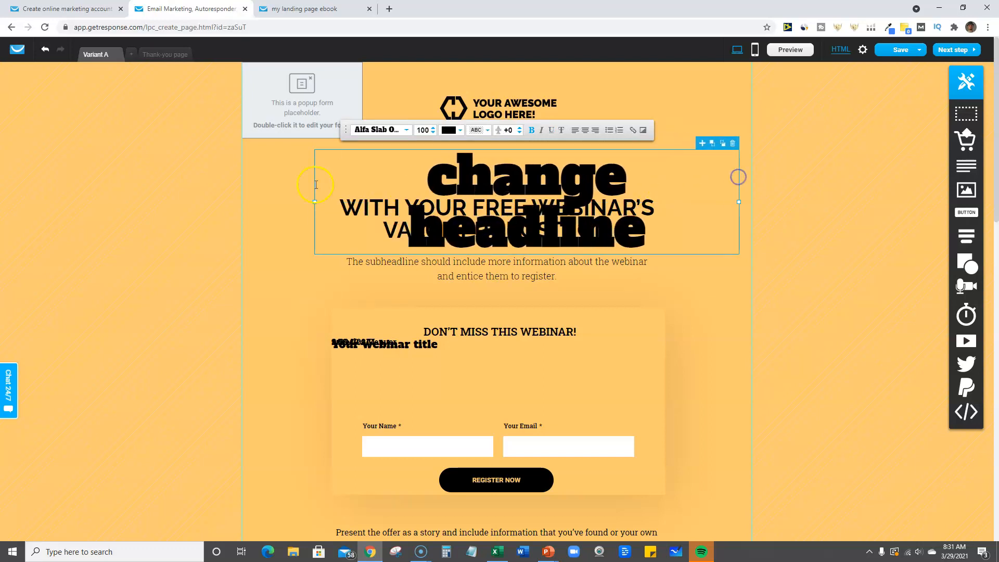
left_click_drag(315, 203, 248, 203)
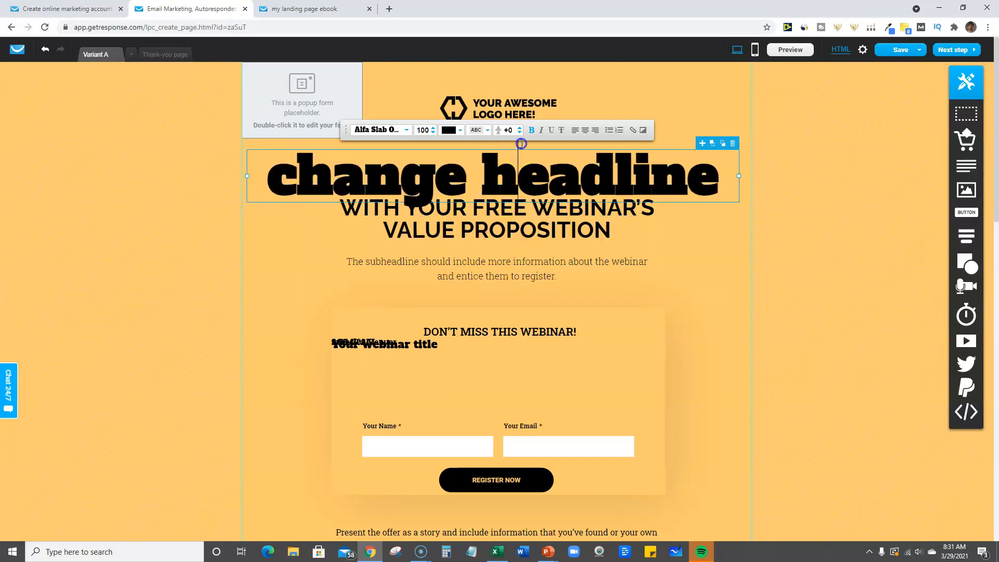
left_click(713, 284)
left_click_drag(590, 184, 599, 164)
Move the "With your free webinar's value proposition" text slightly down, away from the headline
left_click(617, 263)
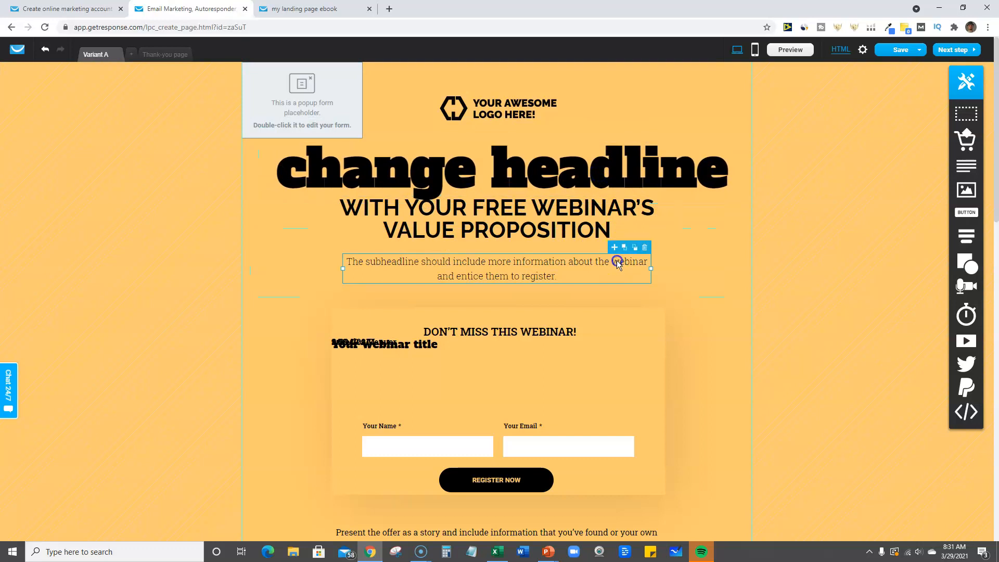
left_click(596, 230)
mouse_move(590, 231)
left_mouse_down()
mouse_move(573, 239)
mouse_move(589, 239)
left_mouse_up()
left_click(716, 281)
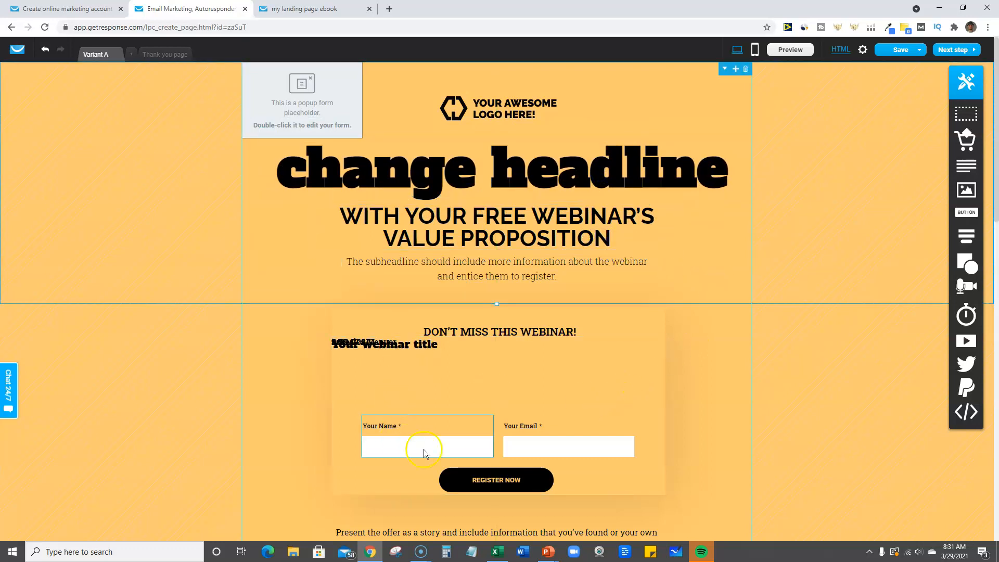
Look over the rest of the landing page and add a button just below the subheadline, above the registration form
scroll(485, 438, "down", 5)
scroll(539, 457, "down", 5)
scroll(529, 458, "down", 5)
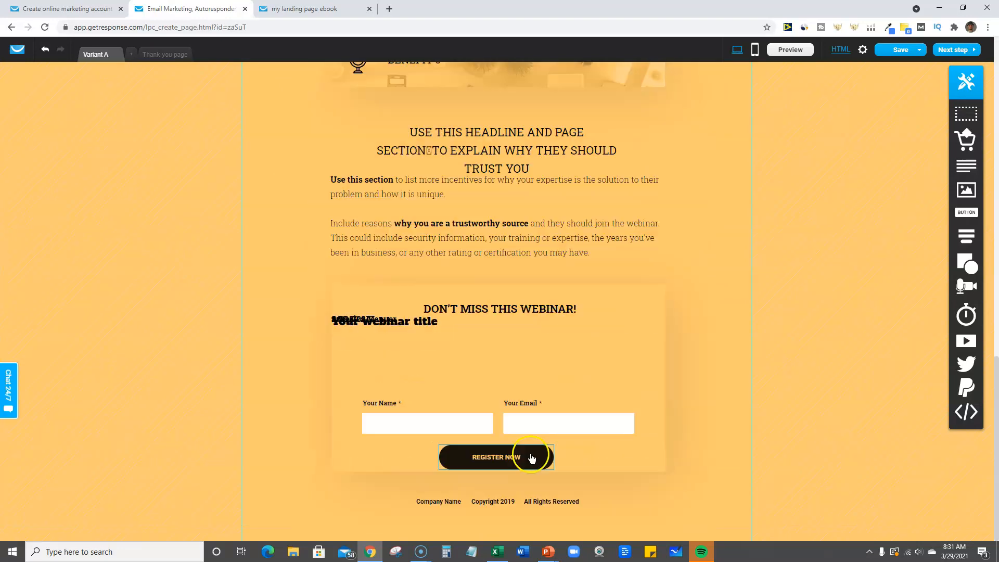
scroll(529, 458, "up", 6)
scroll(484, 437, "up", 10)
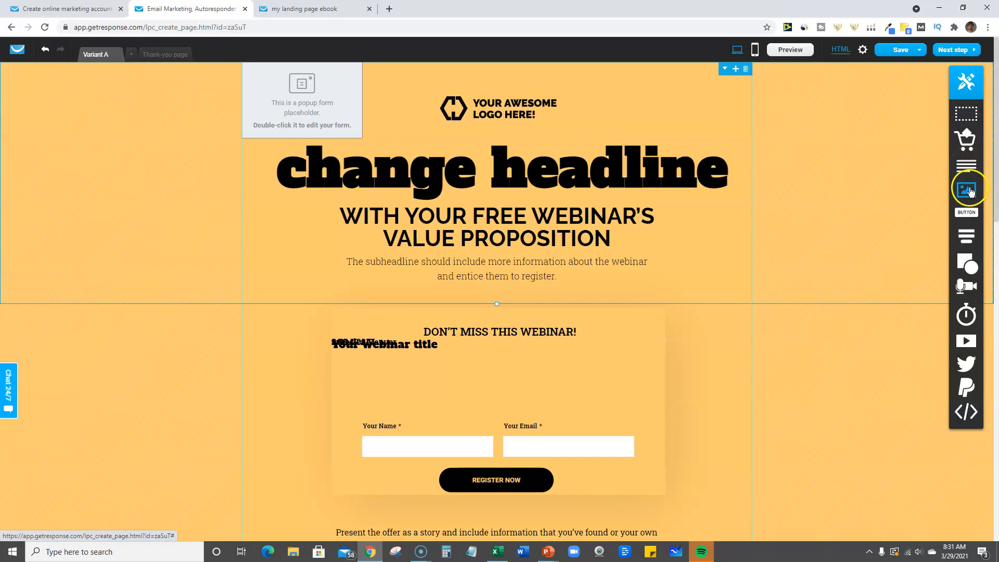
left_click_drag(970, 215, 510, 300)
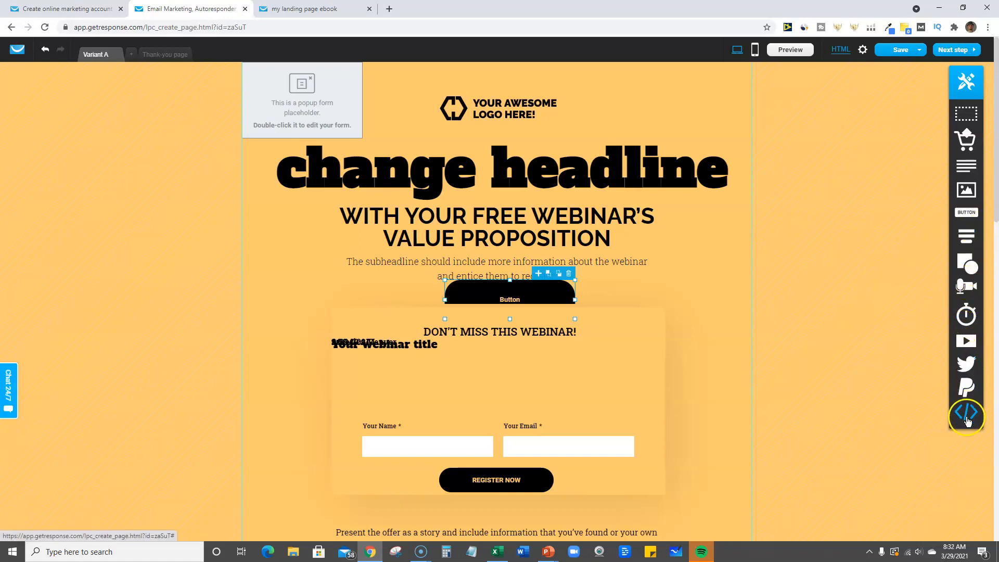
mouse_move(964, 363)
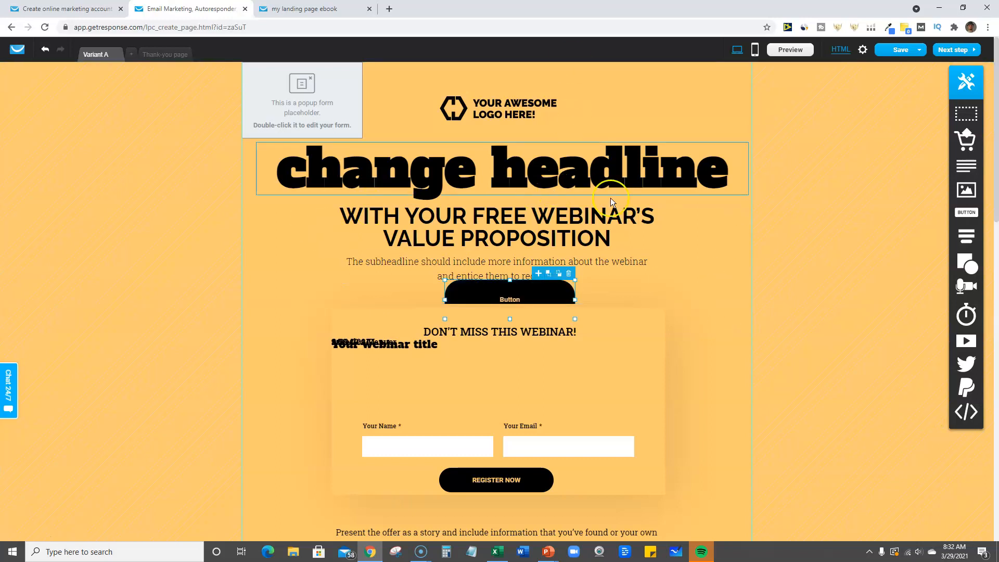
View the thank-you page design, and open and decline the offer to create its mobile version
left_click(164, 54)
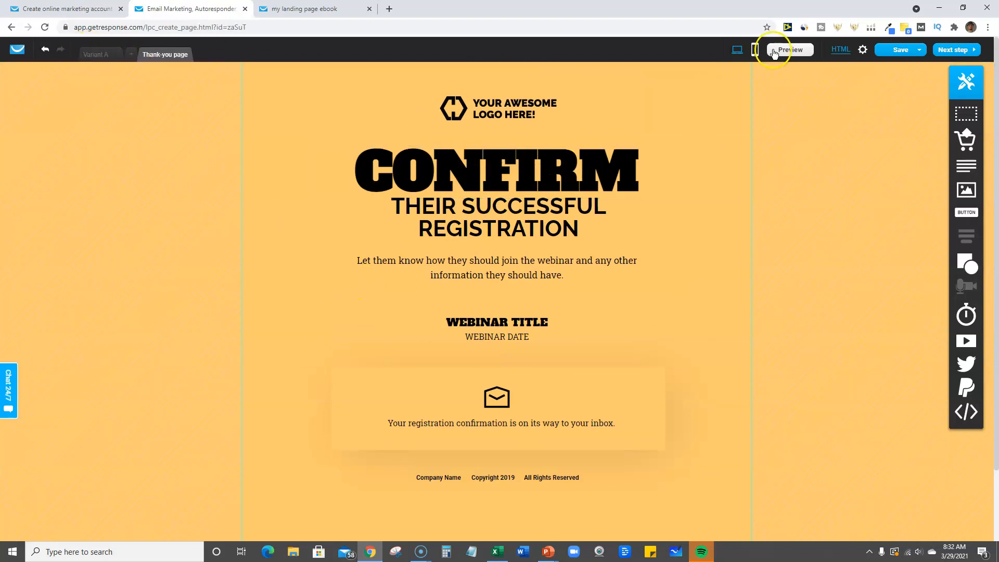
left_click(756, 54)
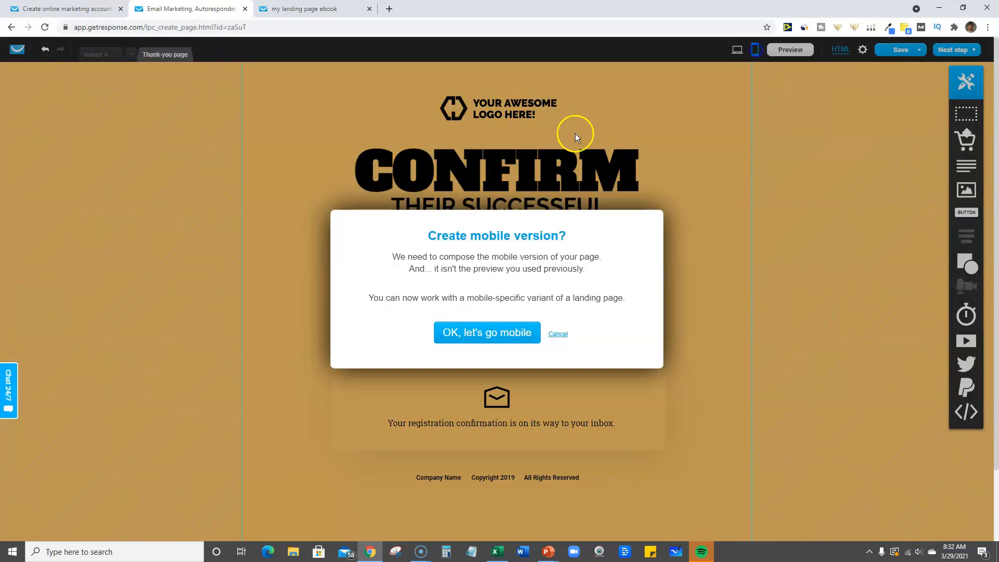
left_click(560, 334)
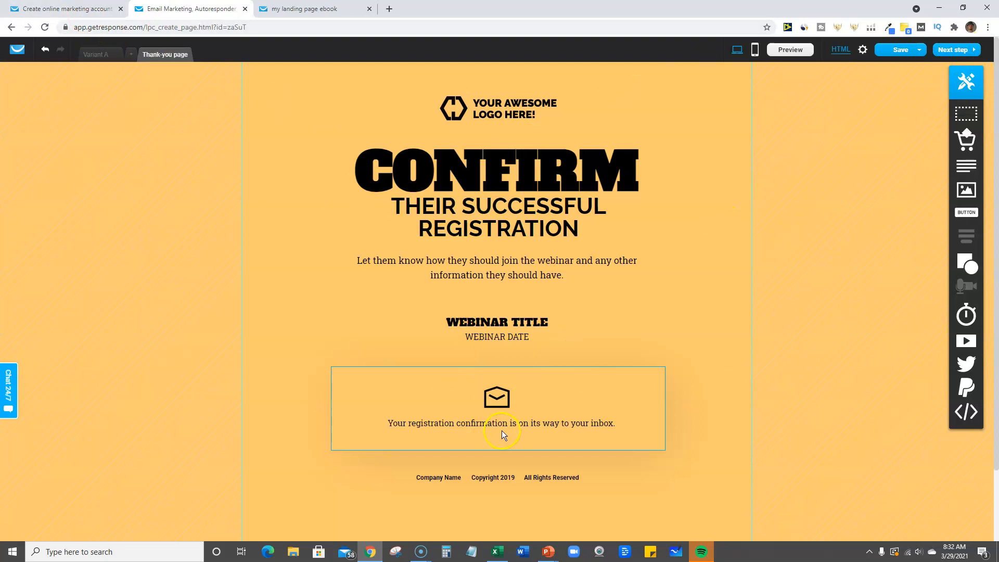
Revisit the published ebook landing page and look over its full layout as an example
left_click(309, 9)
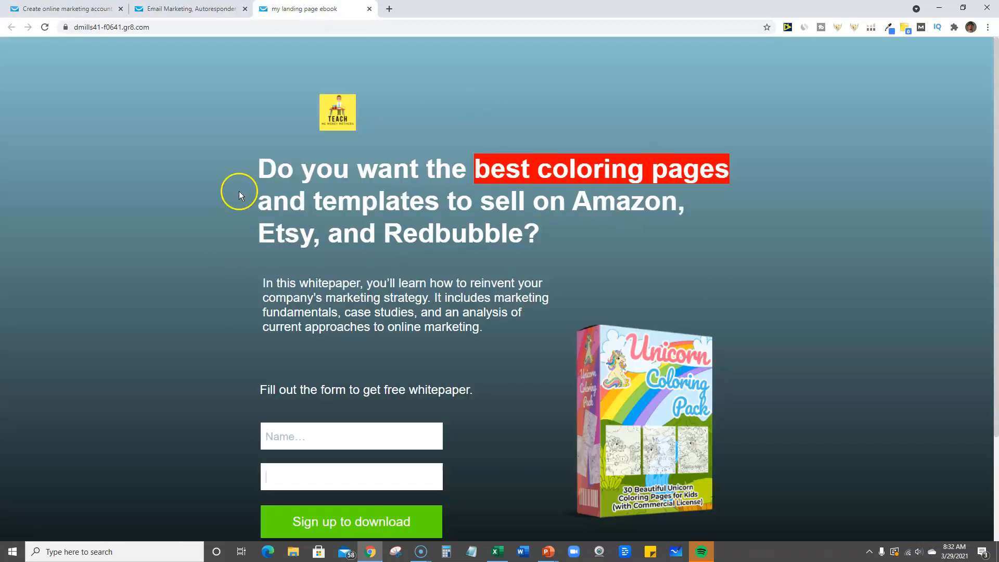
scroll(386, 351, "down", 3)
scroll(373, 364, "up", 3)
Show the GetResponse free trial sign-up page, and switch to the tutorial's PowerPoint slideshow
left_click(73, 9)
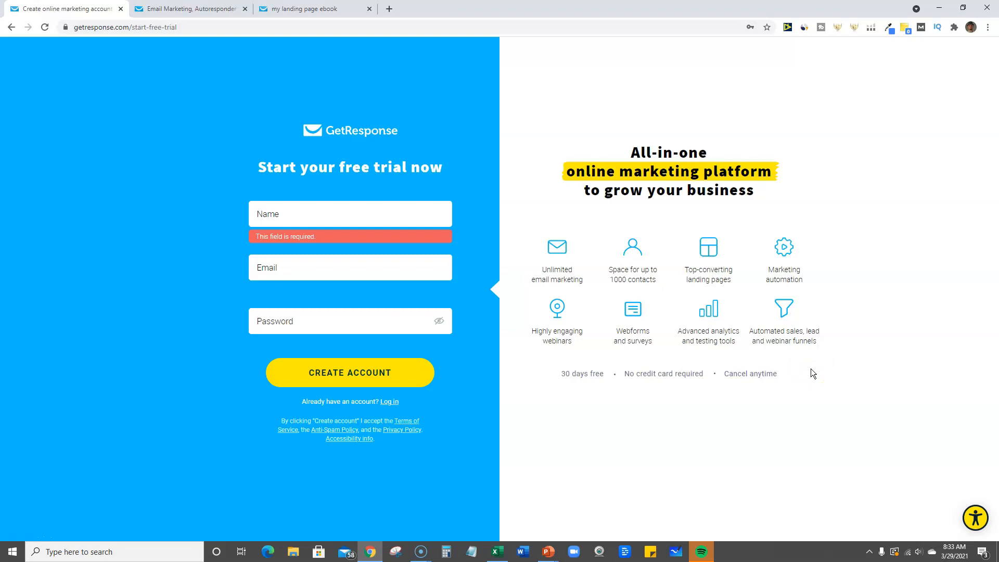
left_click(552, 546)
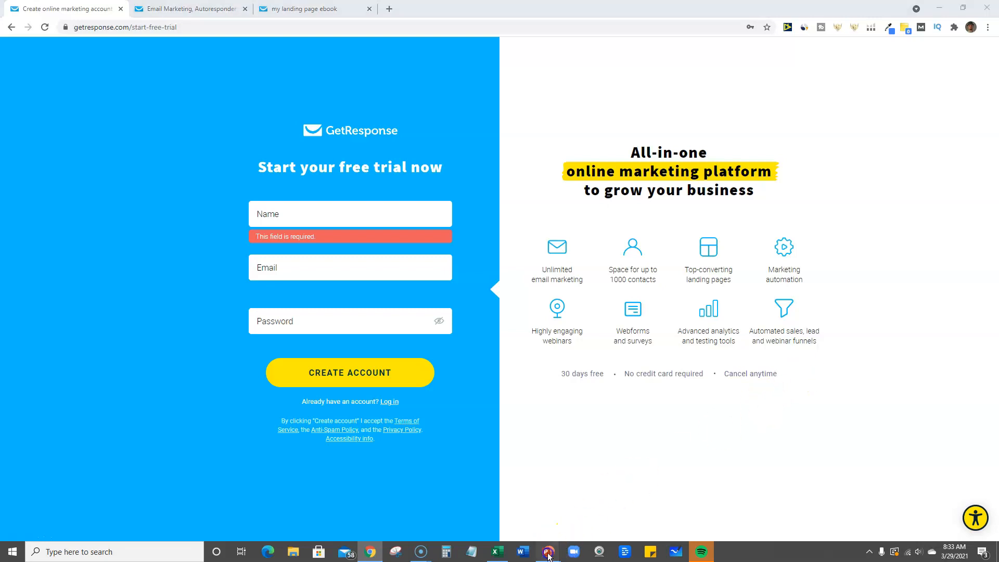
left_click(576, 513)
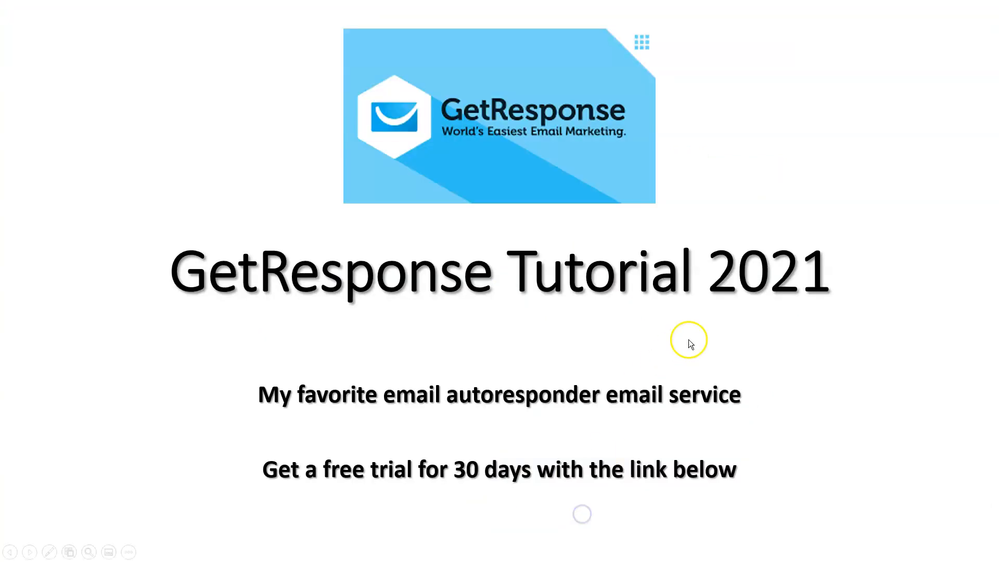